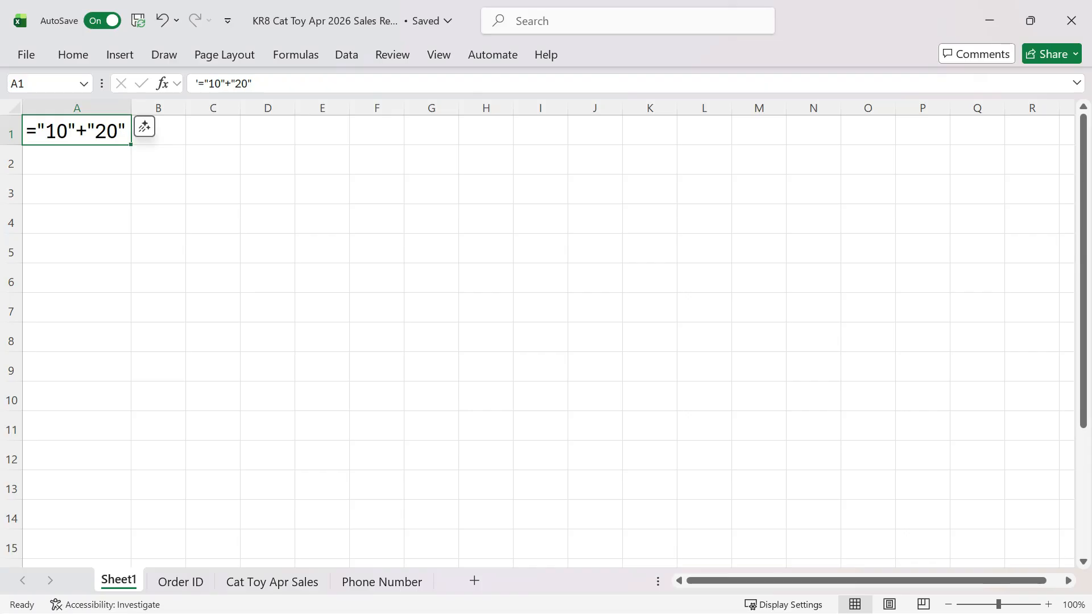
Enter the formula ="10"+"20" in cell C1
scroll(537, 334, "up", 1)
scroll(537, 333, "up", 4)
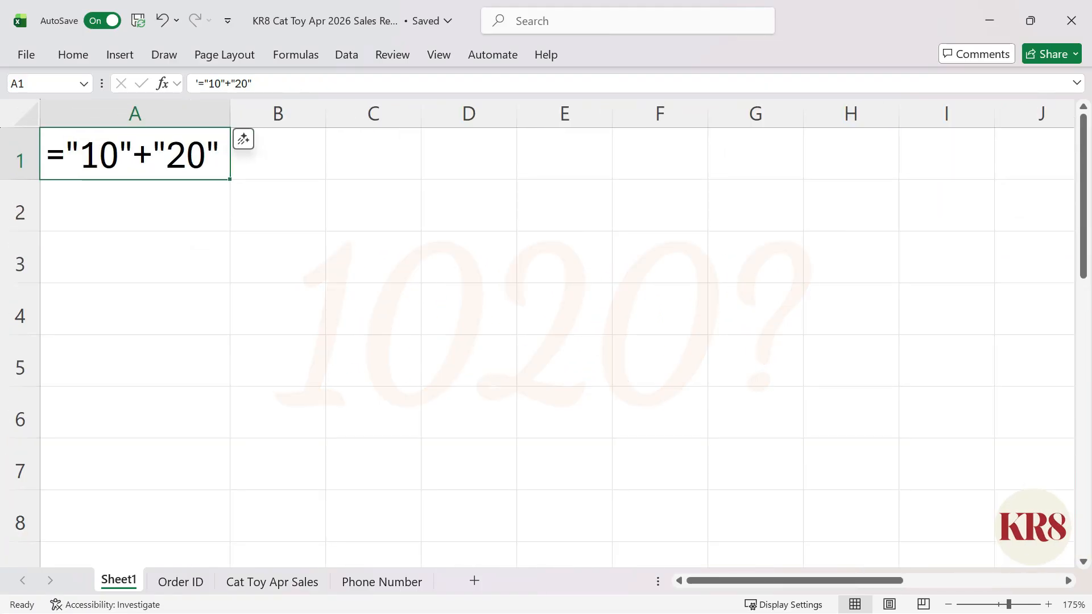
left_click(373, 154)
type("=\"10\"+\"20\"")
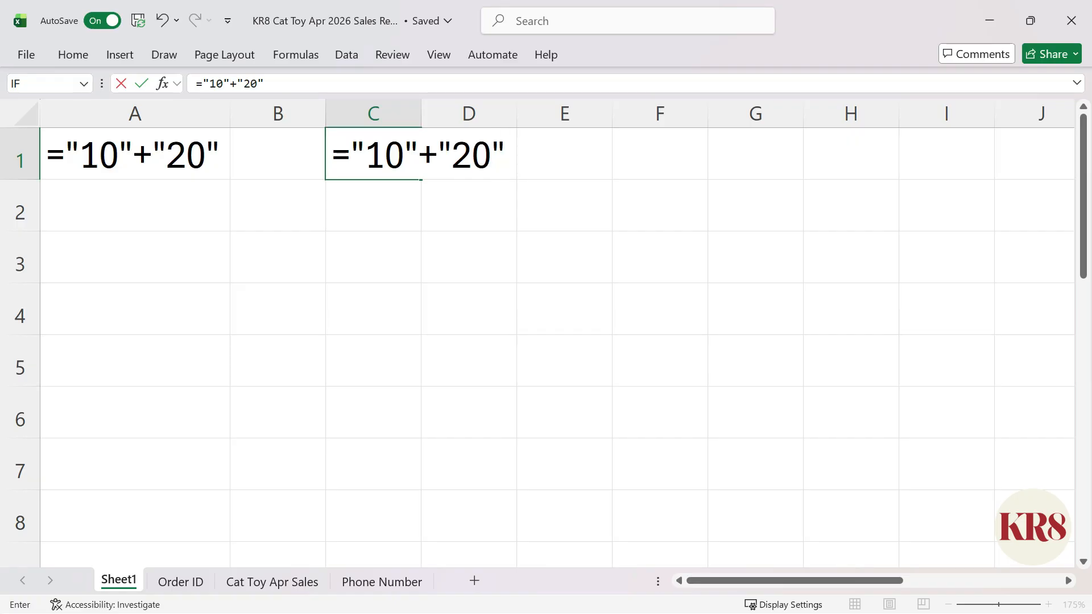
key("ctrl+Return")
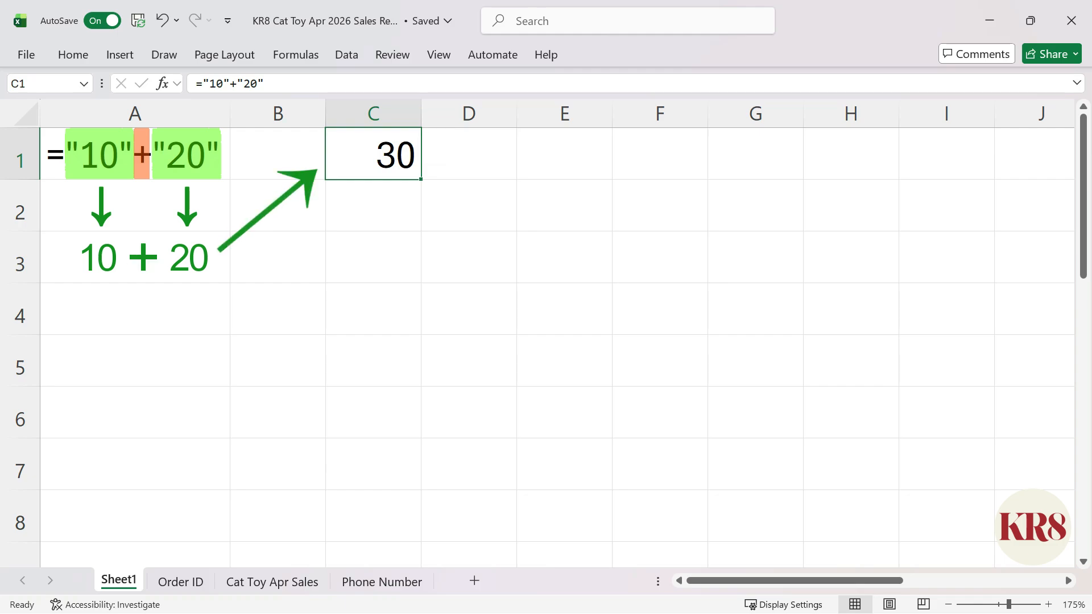
Enter the formula ="10"&"20" in cell C2 to join the two text values
key("Down")
type("=\"10\"")
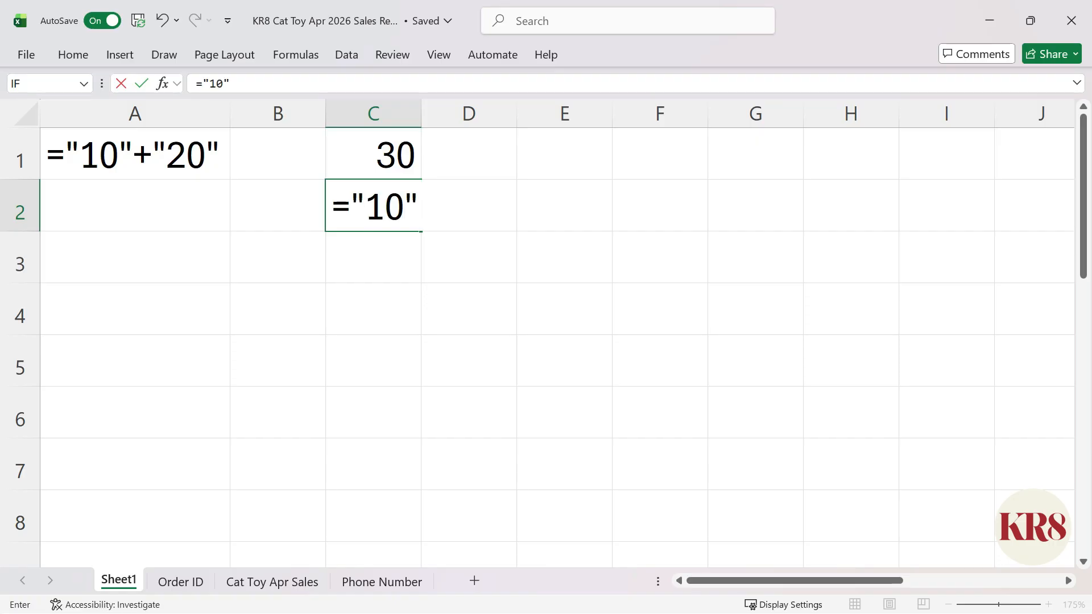
type("&\"20\"")
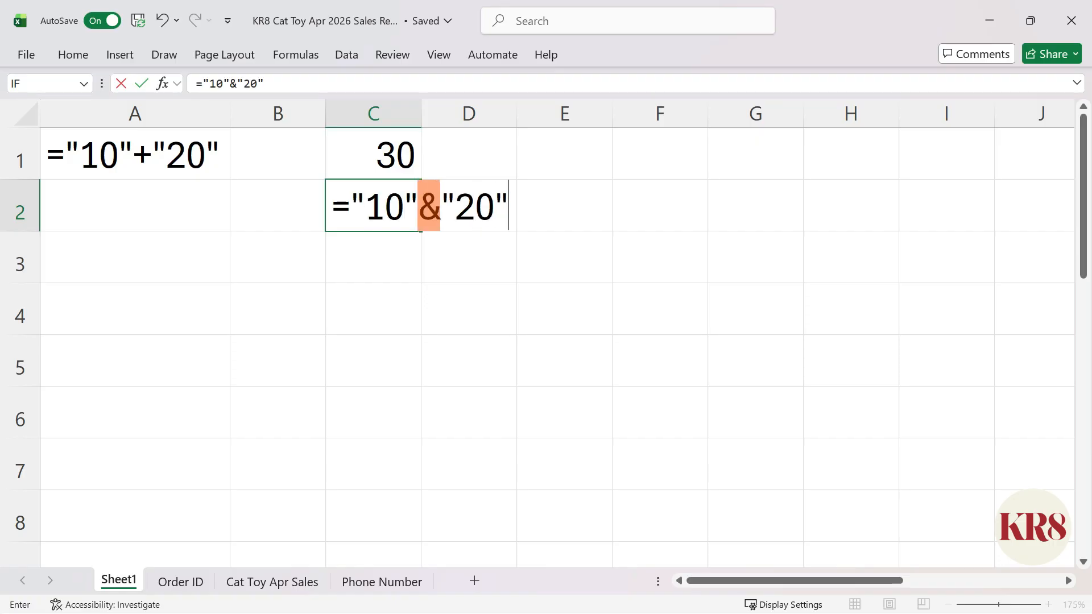
key("ctrl+Return")
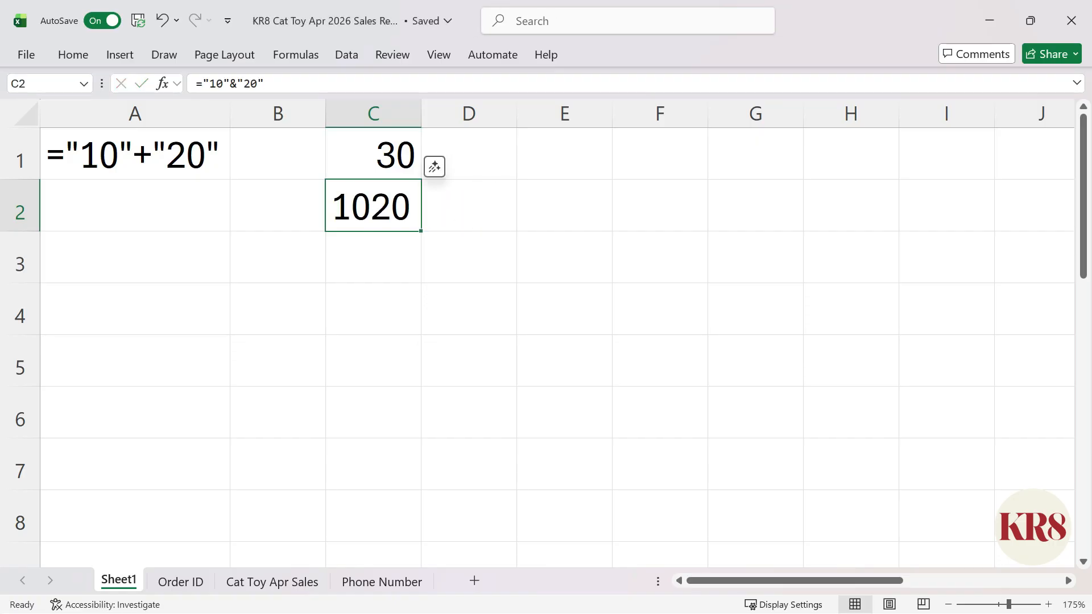
key("Down")
type("1020")
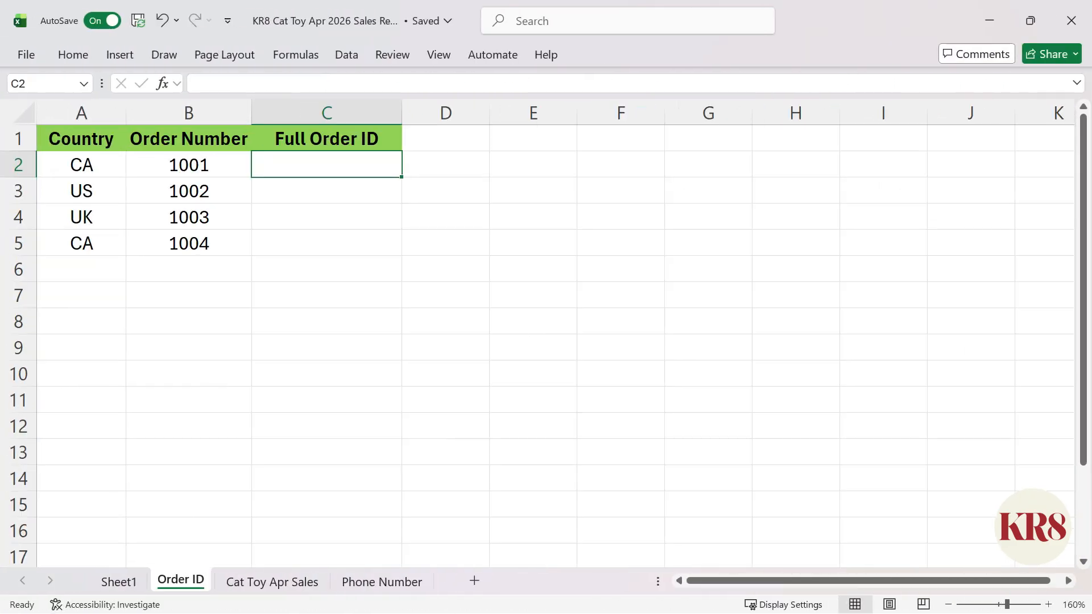
On the Order ID sheet, join country and order number with =A2&B2 in C2 and fill it down to C5
scroll(538, 334, "up", 2)
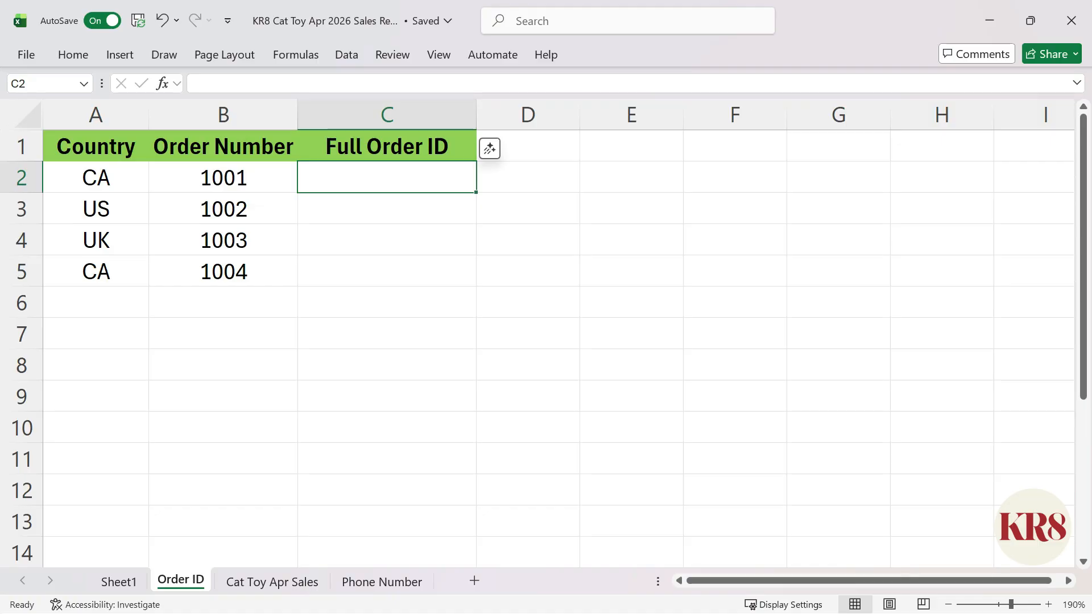
type("=")
key("Left")
key("Left")
type("&")
key("Left")
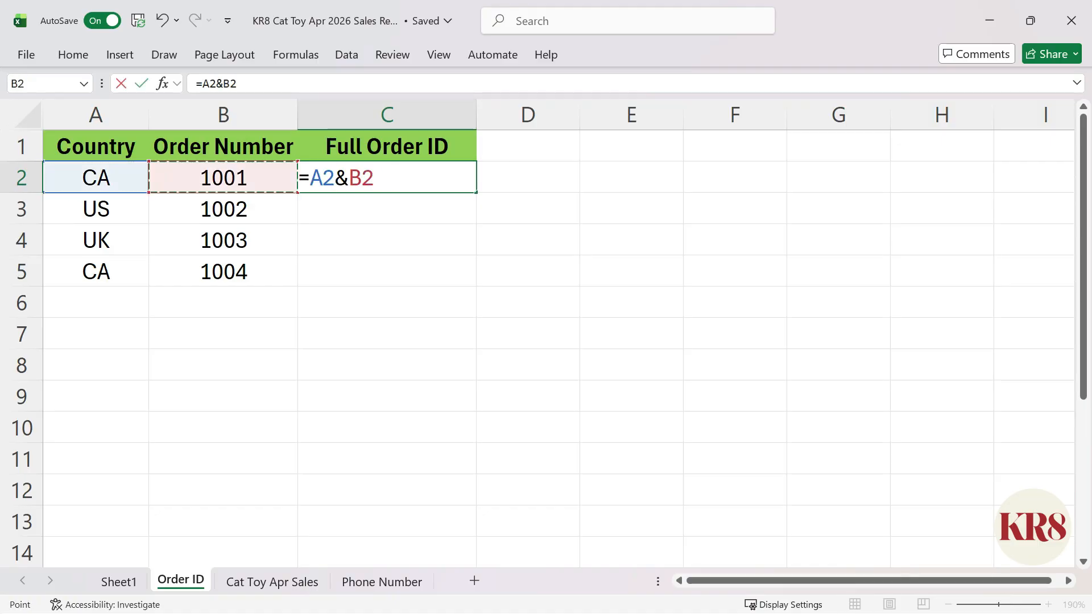
key("ctrl+Return")
left_click_drag(477, 193, 477, 287)
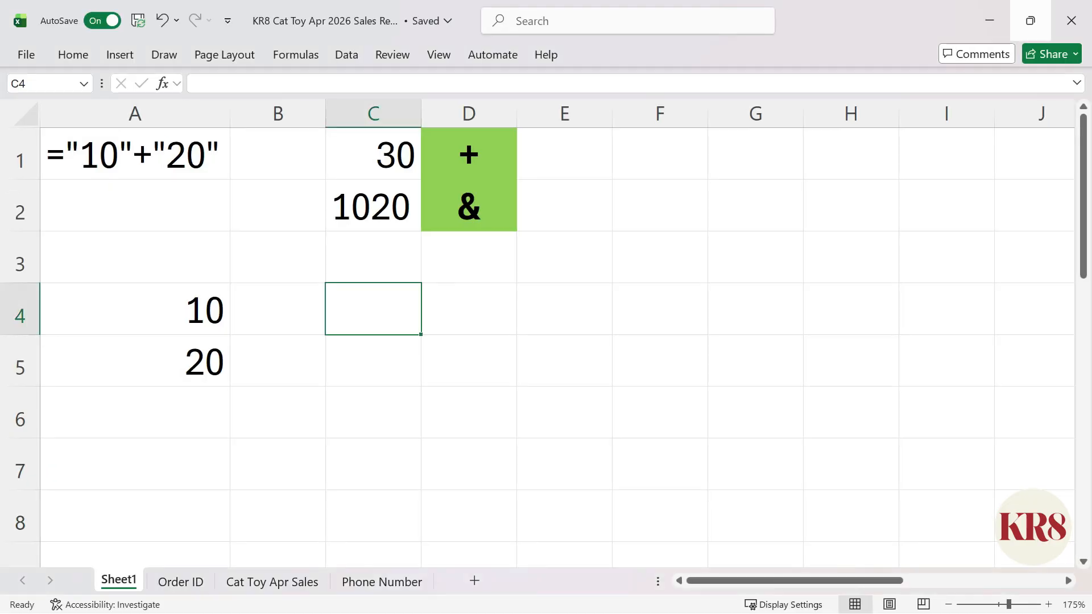
On Sheet1, add the two numbers with the formula =A4+A5 in cell C4
type("=A4+A5")
key("Return")
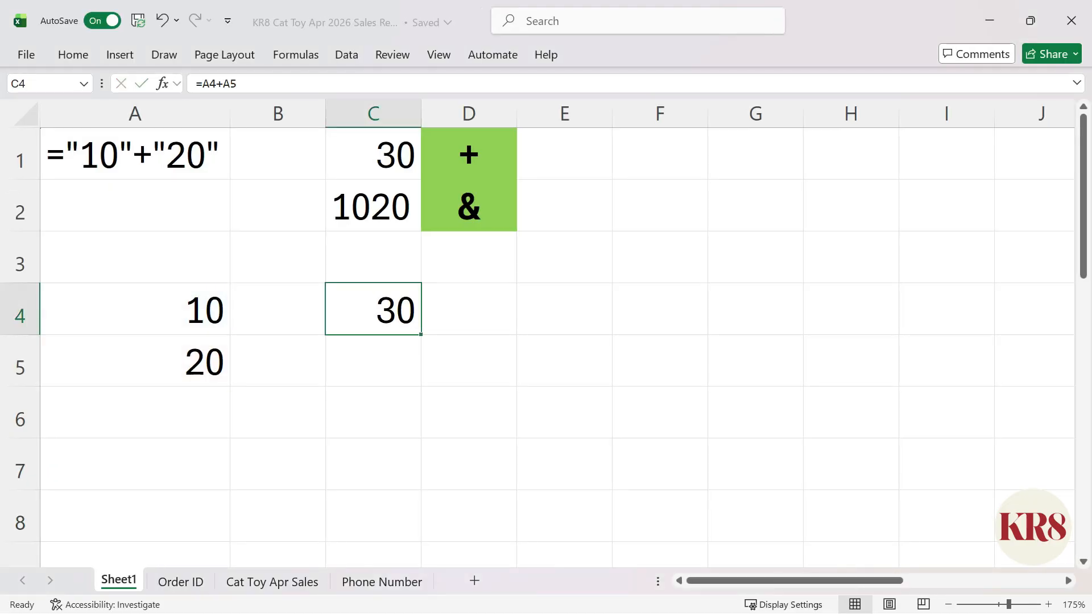
Total the same two numbers with =SUM(A4:A5) in cell C5
type("=SUM(")
left_click_drag(135, 308, 135, 361)
type(")")
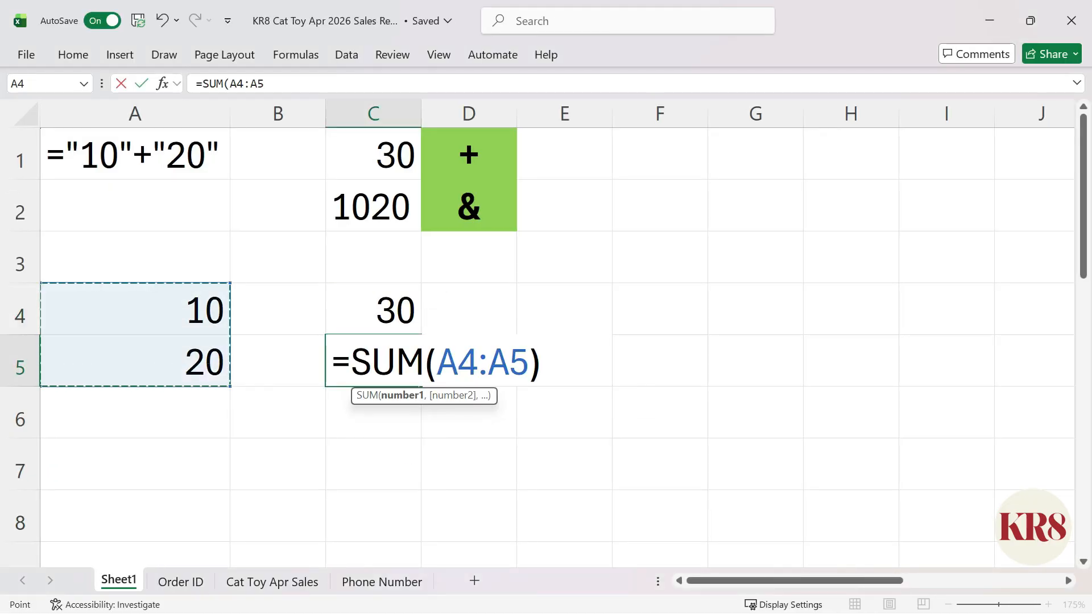
key("ctrl+Return")
Label the two results with + in D4 and SUM in D5
left_click(469, 309)
type("+")
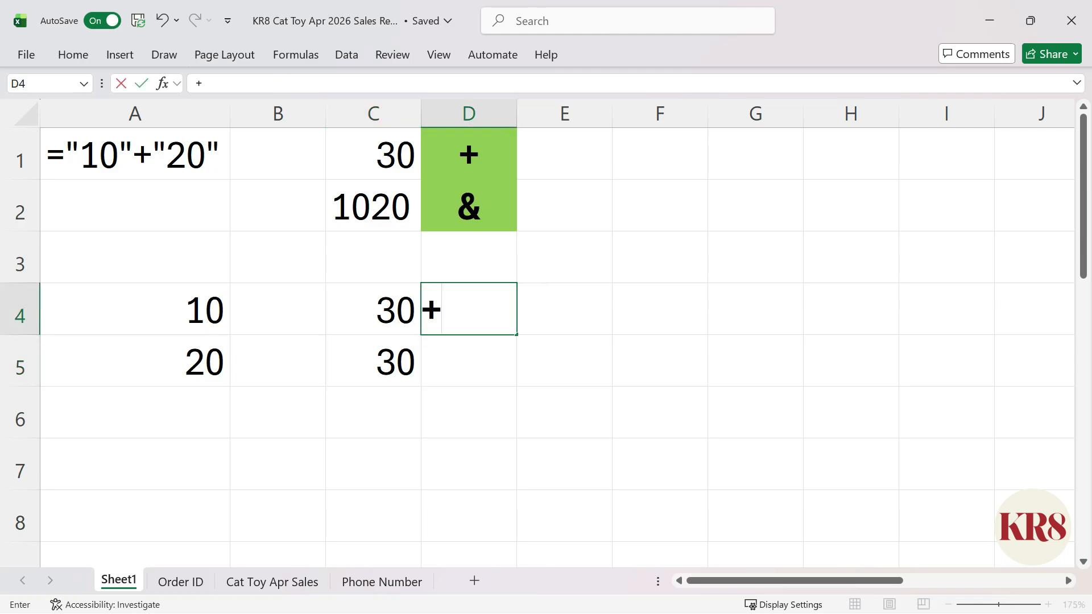
key("Return")
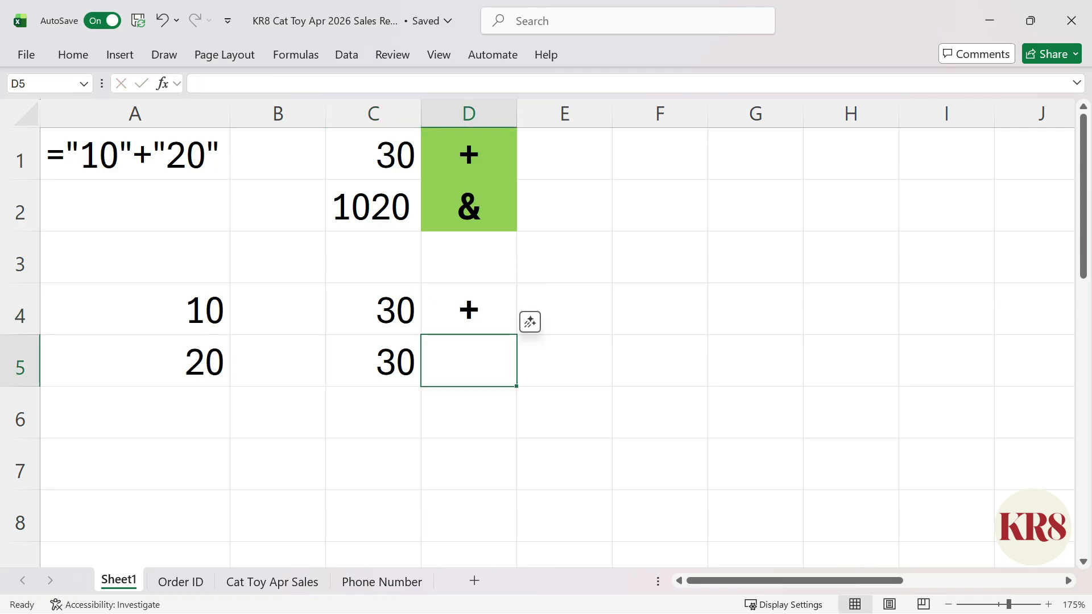
type("SUM")
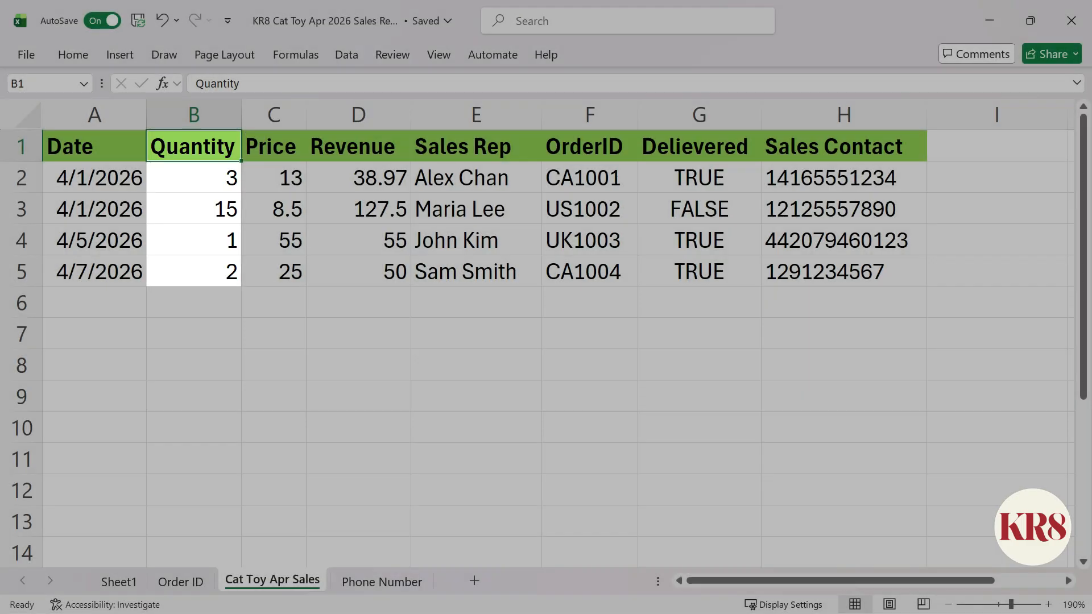
On the Cat Toy Apr Sales sheet, total the Quantity column with =SUM(B2:B5) in cell B7
left_click(193, 334)
type("=SUM(")
left_click_drag(193, 178, 193, 272)
type(")")
key("ctrl+Return")
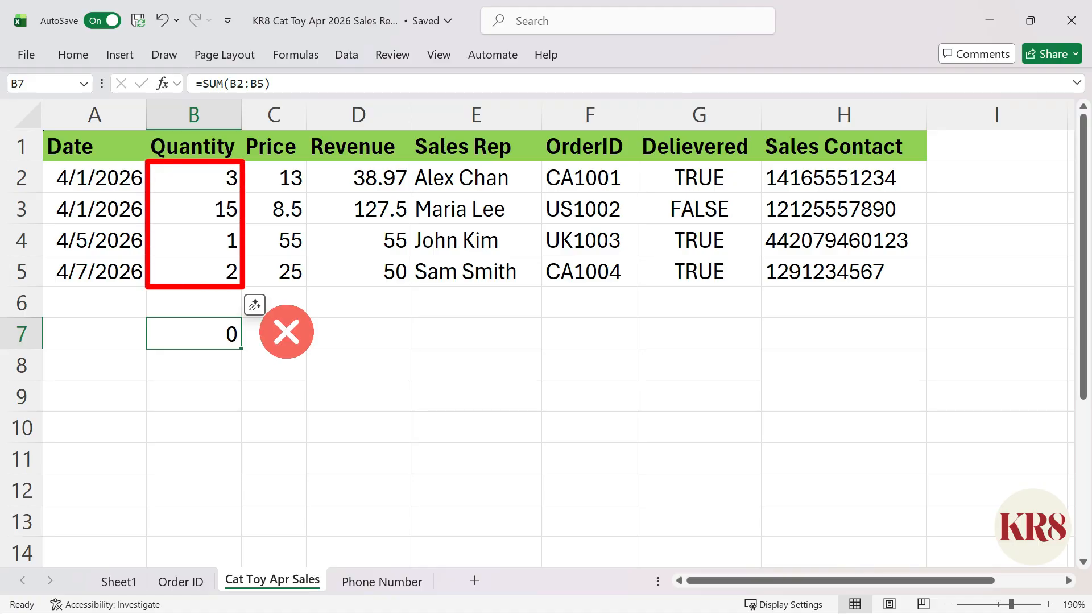
Examine how the Quantity entries in B2 through B5 are stored
left_click(193, 178)
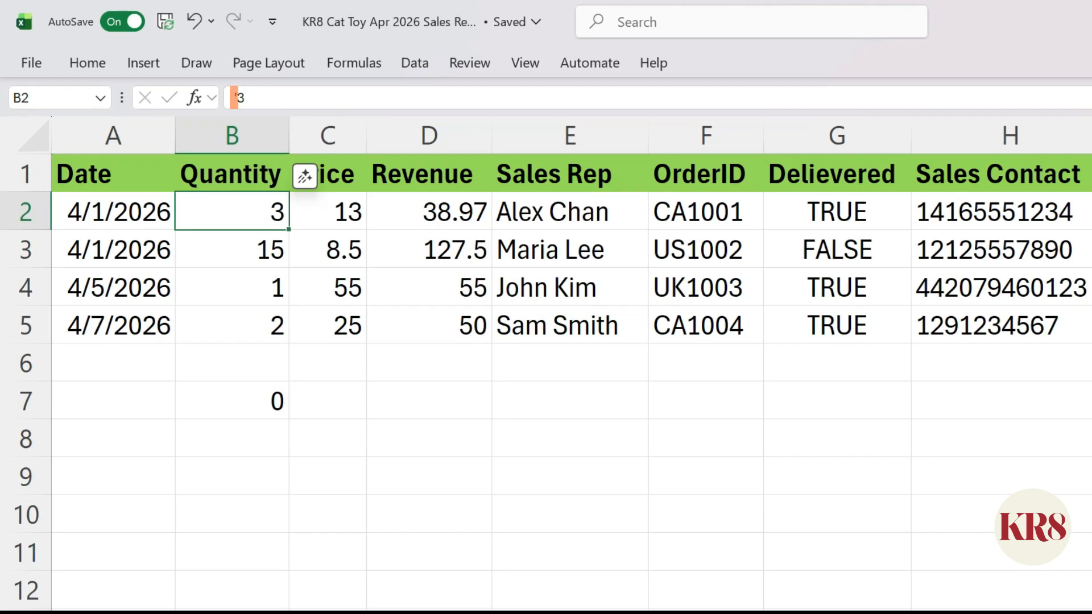
left_click(232, 249)
left_click(251, 97)
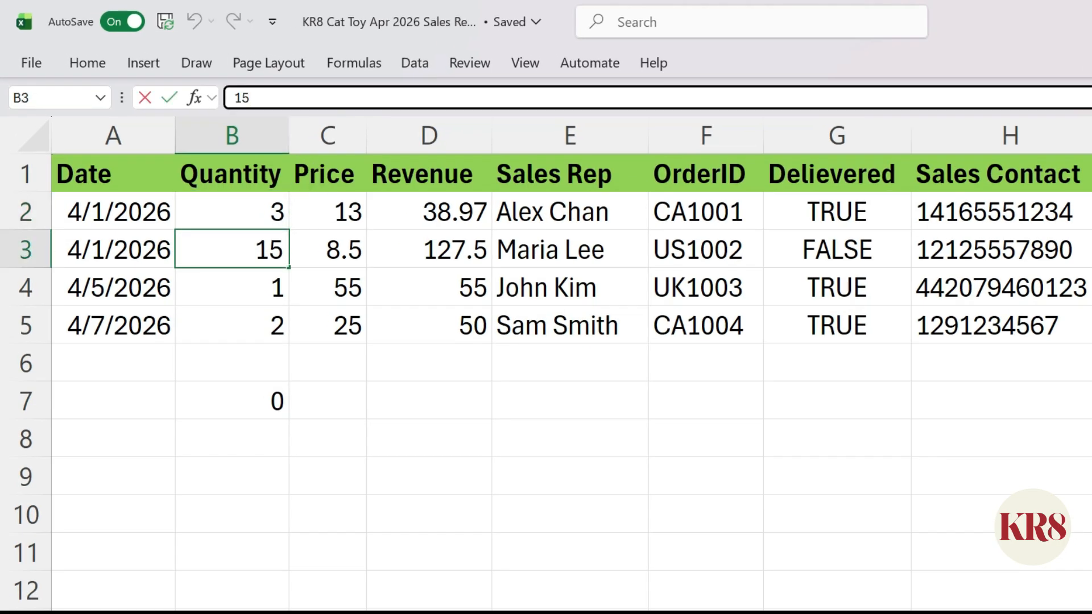
key("Return")
left_click(234, 98)
key("Return")
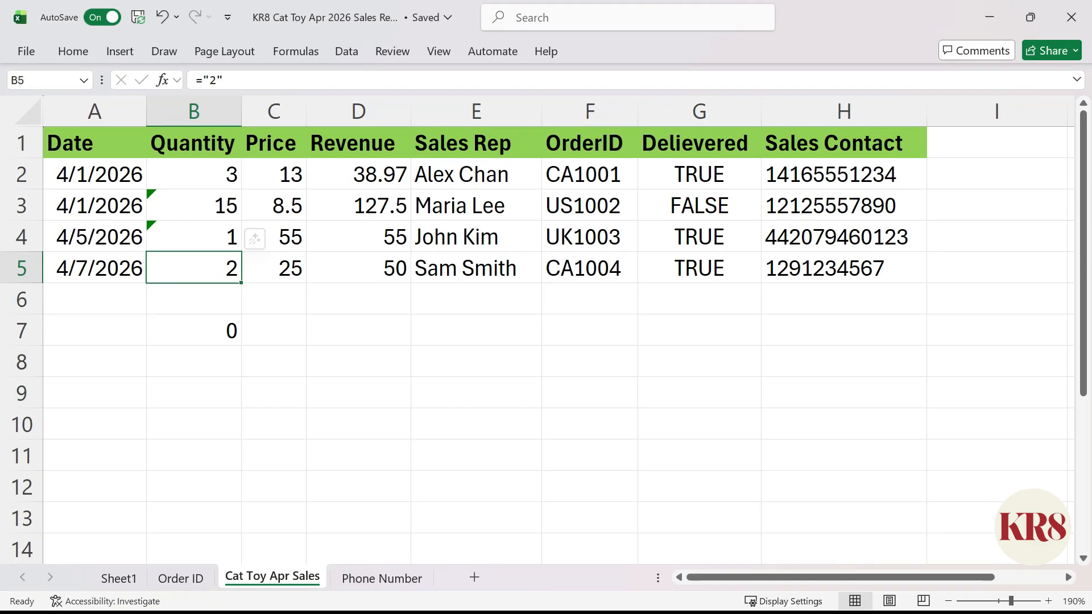
Add the four Quantity cells individually with =B2+B3+B4+B5 in cell B8
left_click(194, 362)
type("=")
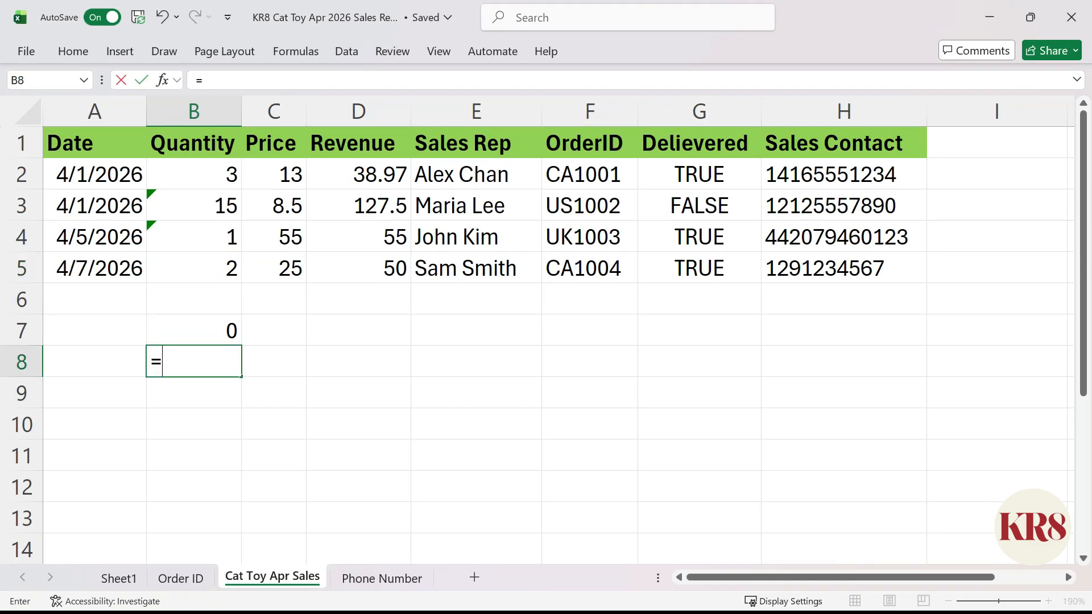
left_click(194, 174)
type("+")
left_click(194, 205)
type("+")
left_click(194, 237)
type("+")
left_click(194, 268)
key("ctrl+Return")
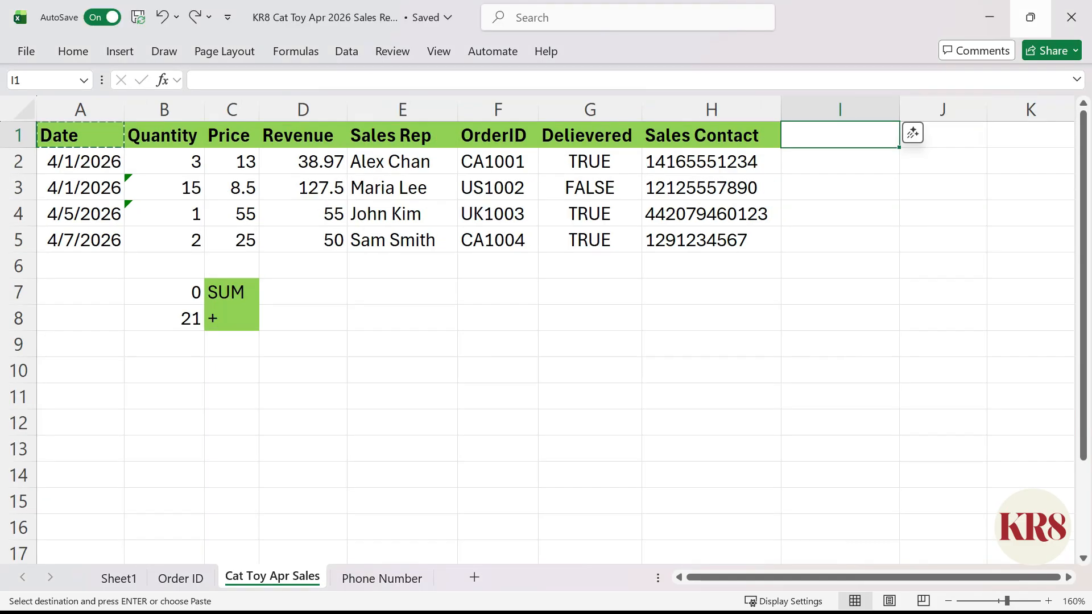
Convert the Quantity text values to numbers with the formula =B2:B5+0 in cell J2
left_click(853, 154)
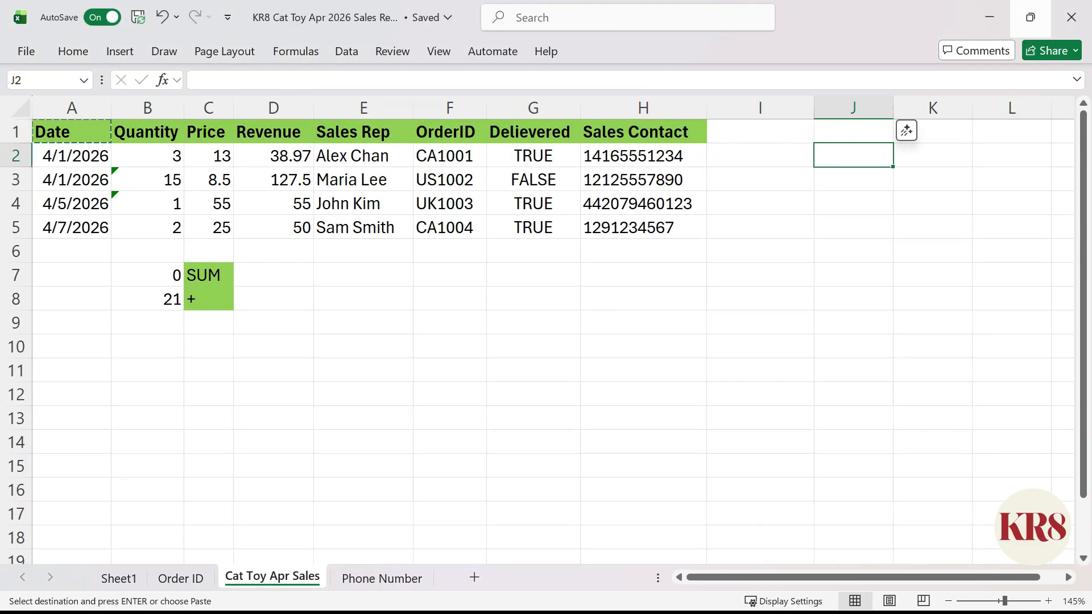
type("=")
left_click_drag(147, 155, 148, 227)
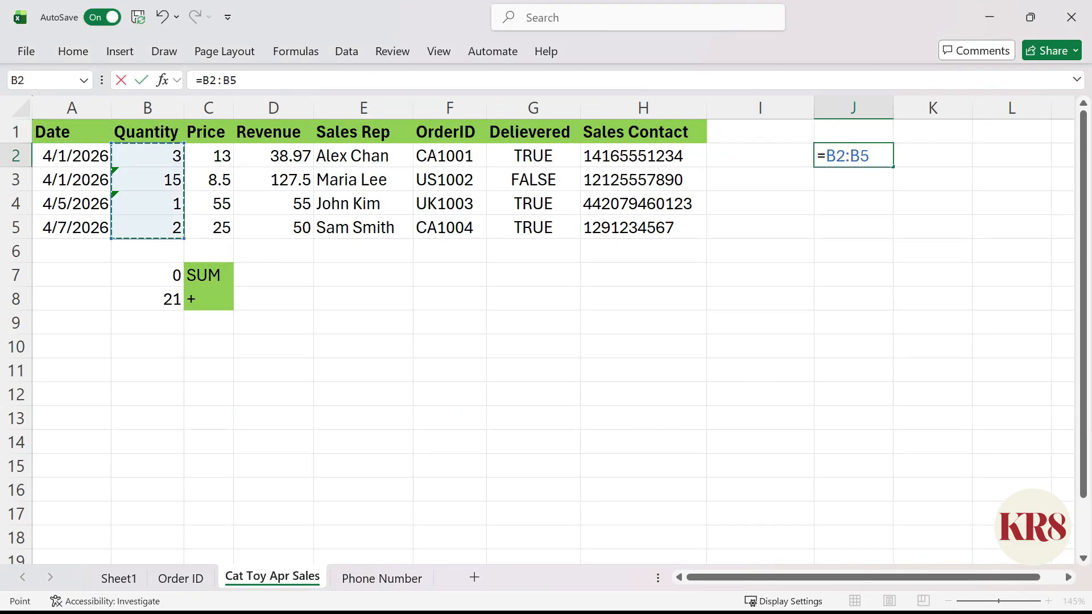
type("+0")
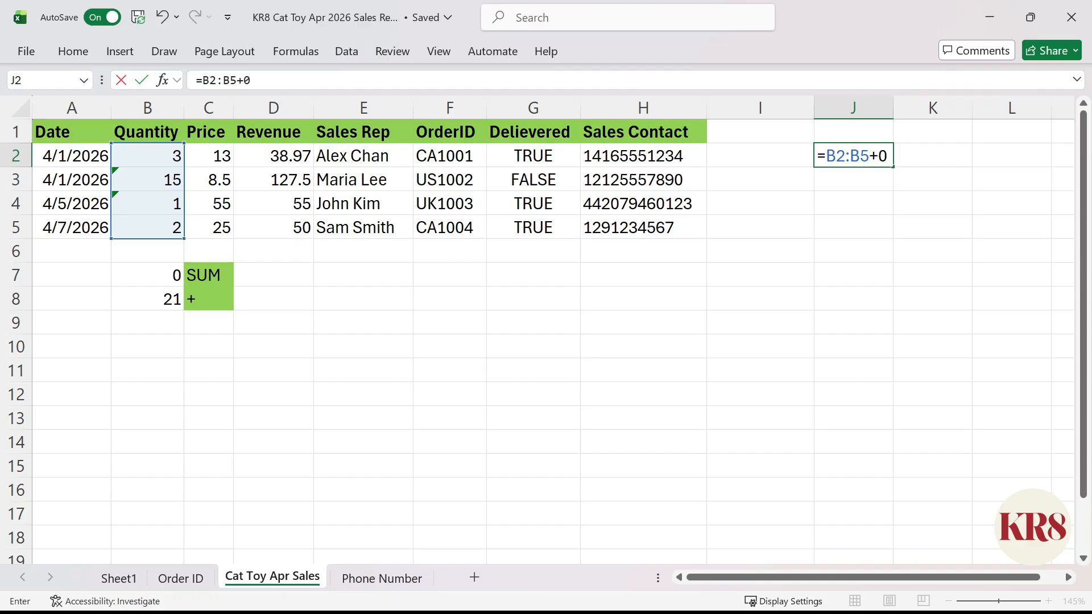
key("ctrl+Return")
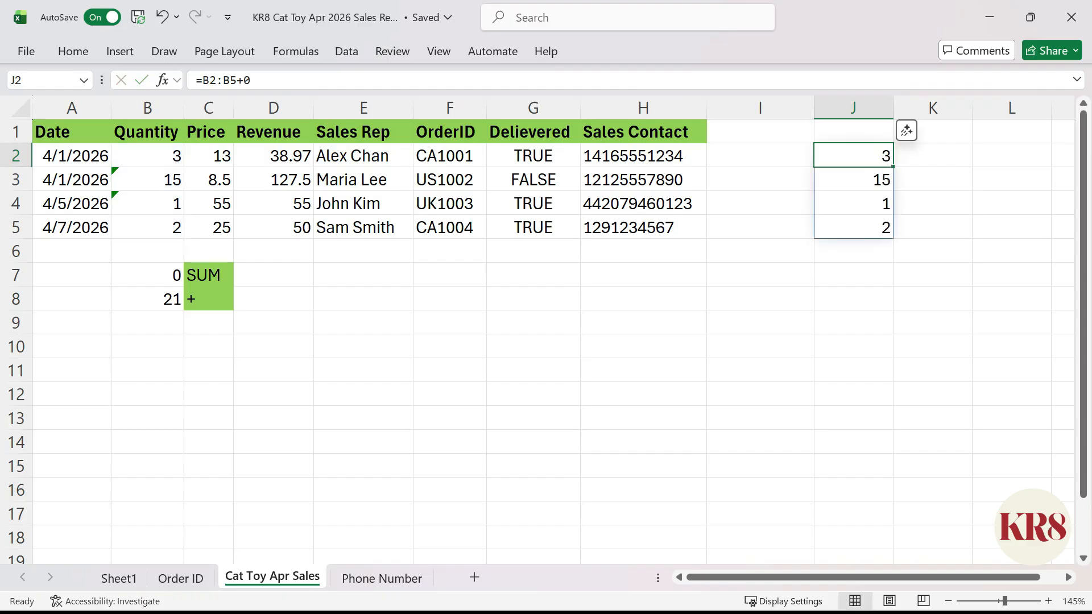
Total the converted quantities with =SUM(J2#) in cell J7
left_click(853, 275)
type("=")
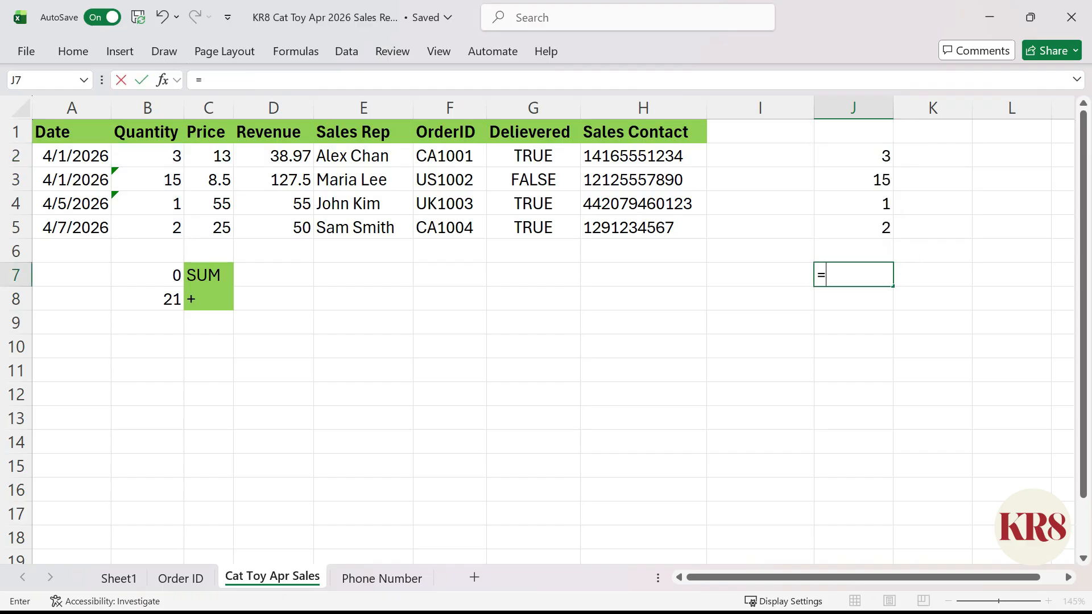
type("SUM(J2#)")
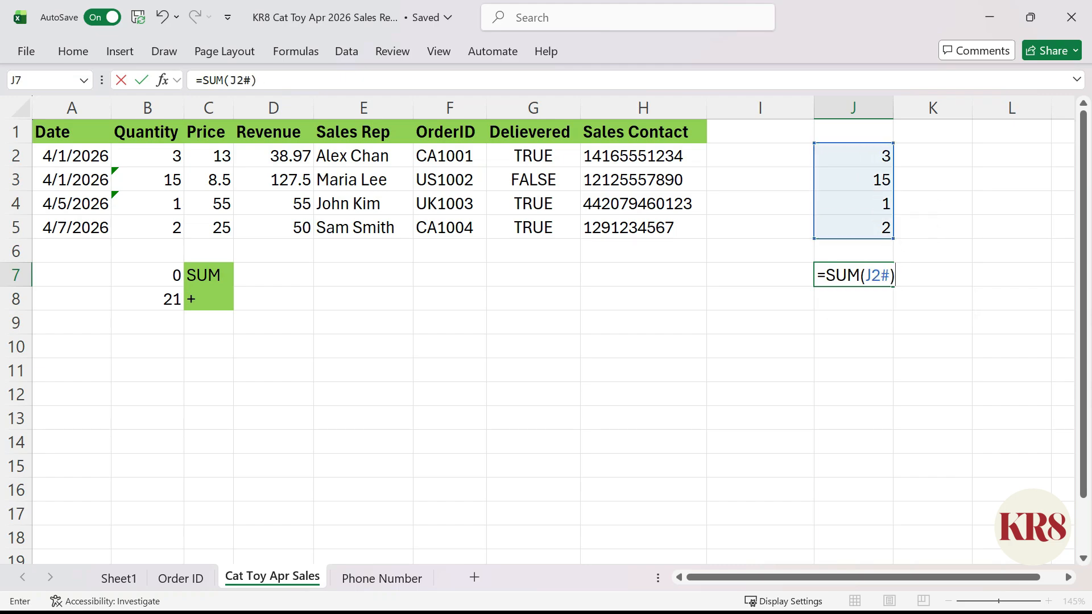
key("ctrl+Return")
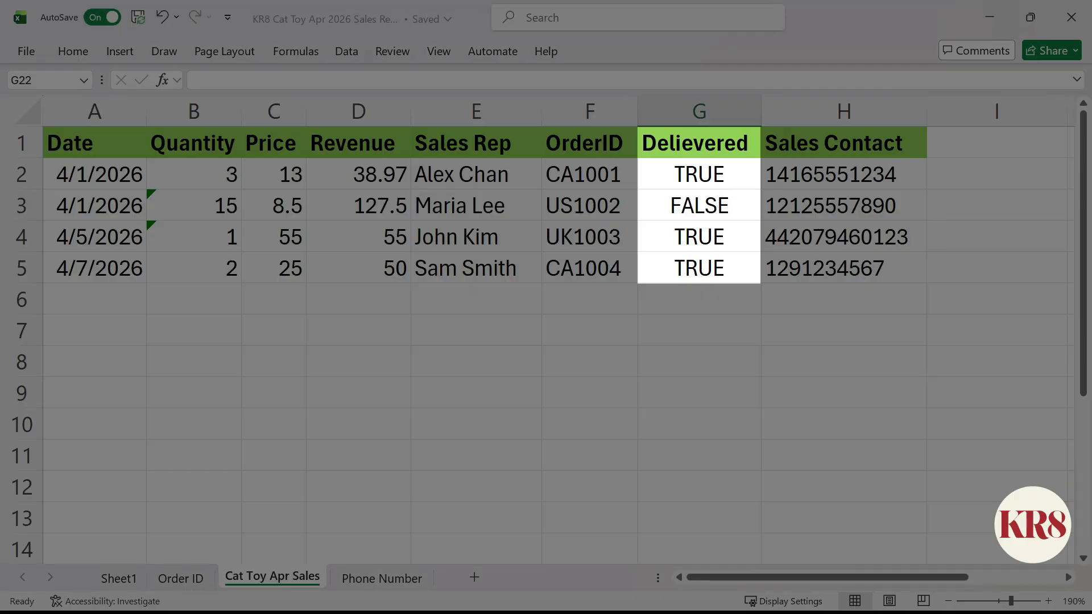
Count the delivered orders with =COUNTIF(G2:G5,TRUE) in cell G7
left_click(700, 330)
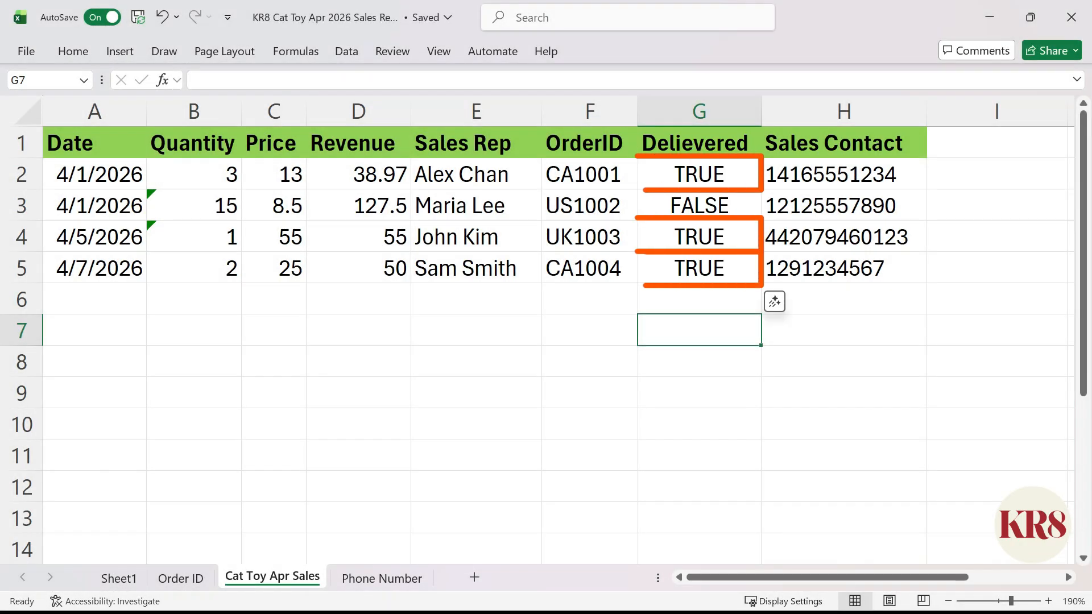
type("=COUNT")
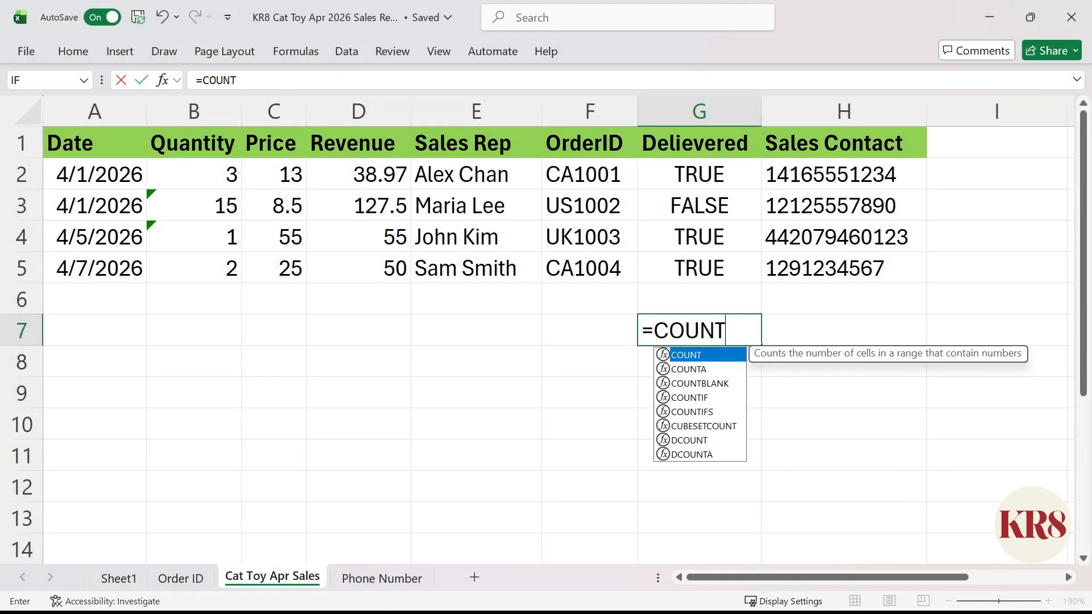
type("IF(G2:G5,TRUE)")
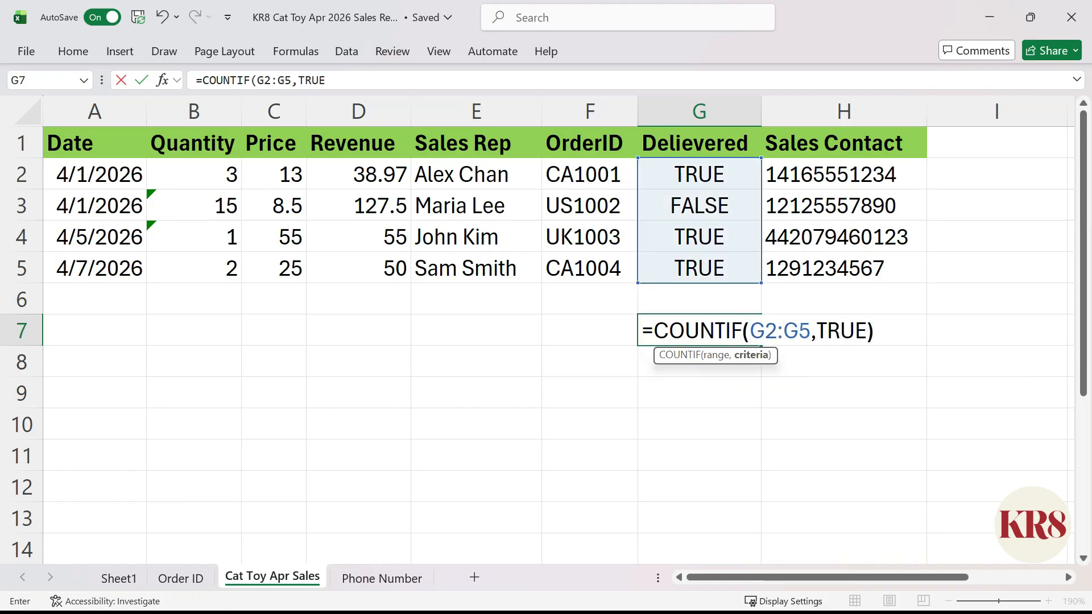
key("ctrl+Return")
Add the four delivery status cells with =G2+G3+G4+G5 in cell G8
left_click(700, 363)
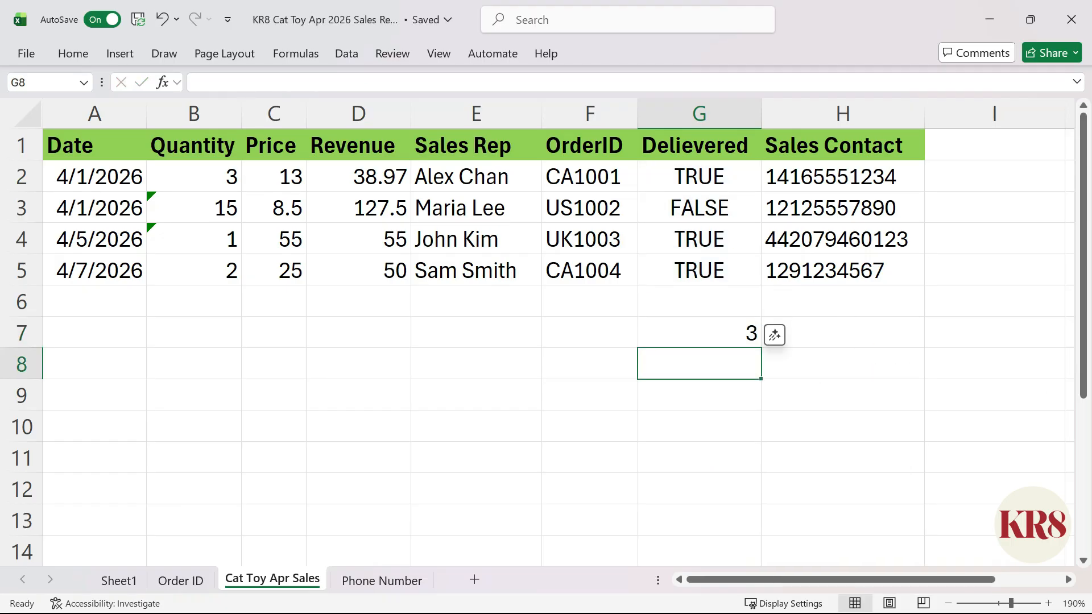
type("=")
left_click(699, 175)
type("+")
left_click(699, 207)
type("+")
left_click(700, 238)
type("+")
left_click(699, 270)
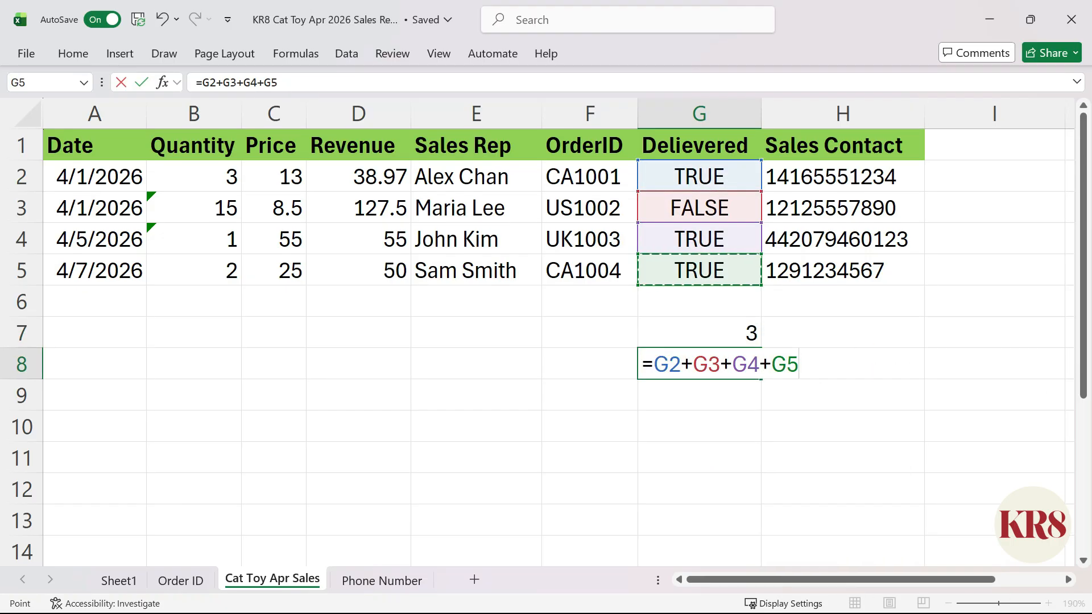
key("ctrl+Return")
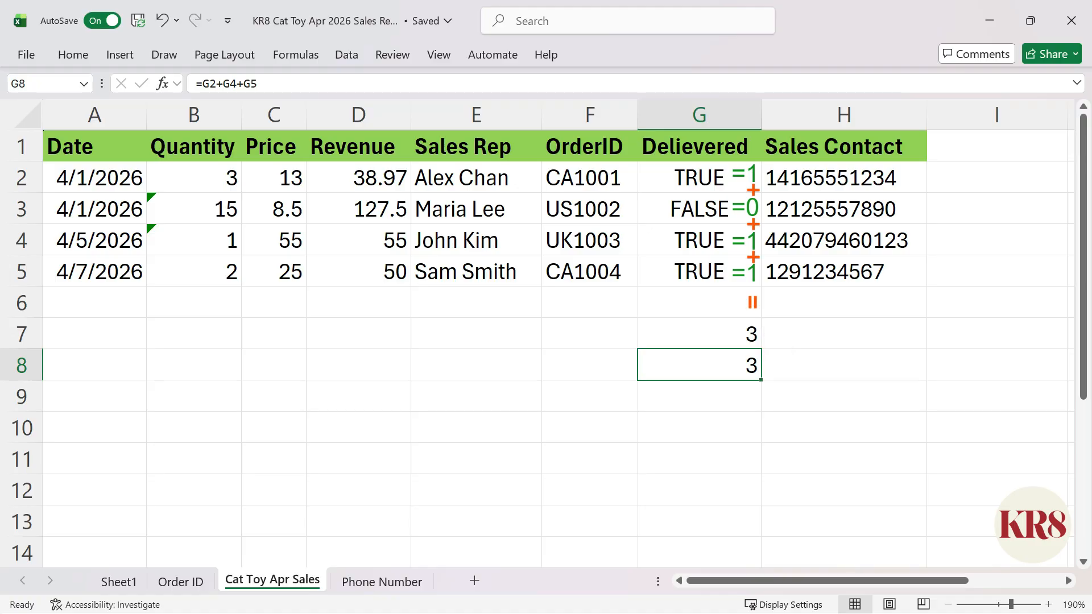
Label the delivery results by entering SUMIF in cell H7 and + in cell H8
type("SUM")
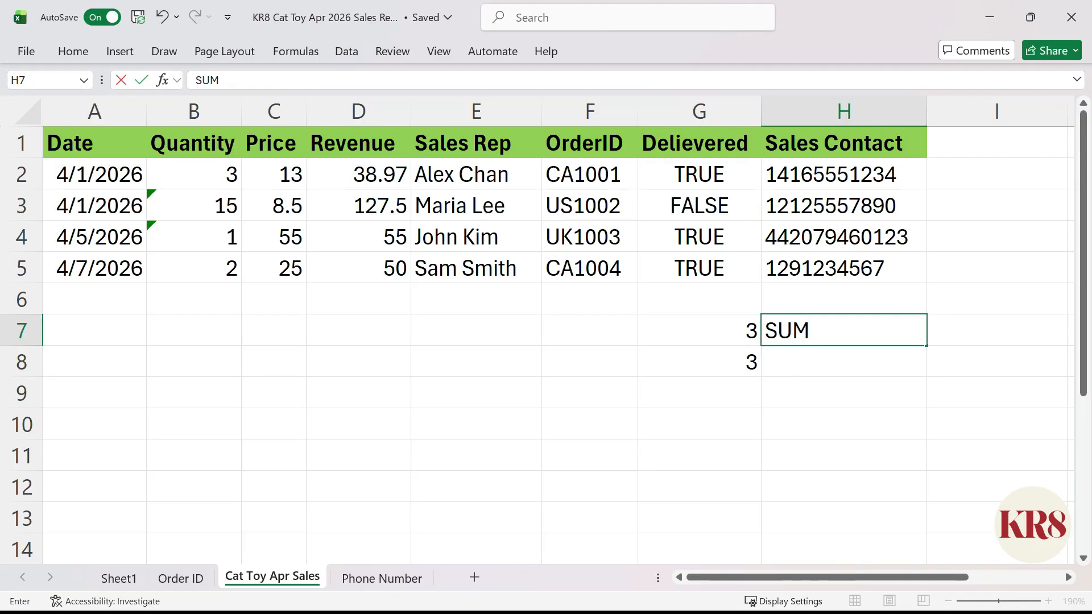
type("IF")
key("Return")
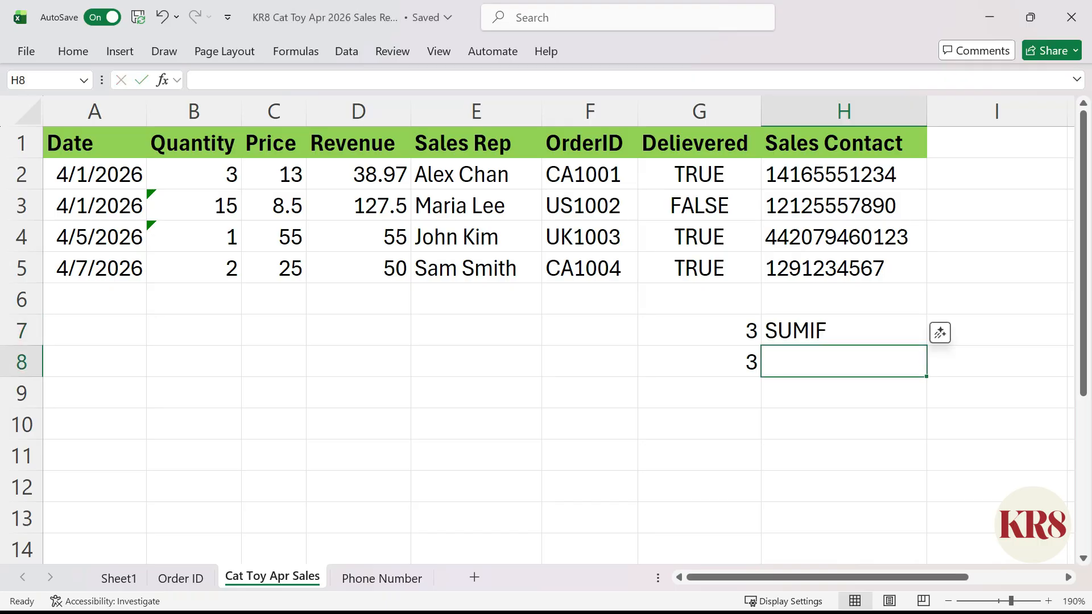
type("+")
key("ctrl+Return")
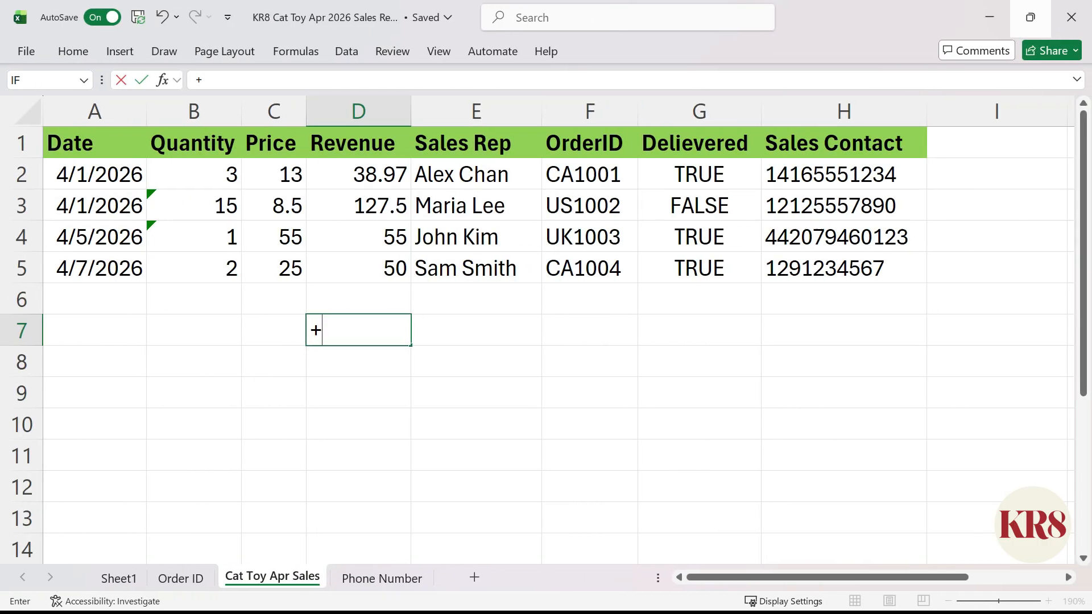
Total the Revenue values with +SUM(D2:D5) in cell D7 and with =SUM(D2:D5) in cell D8
type("SUM(")
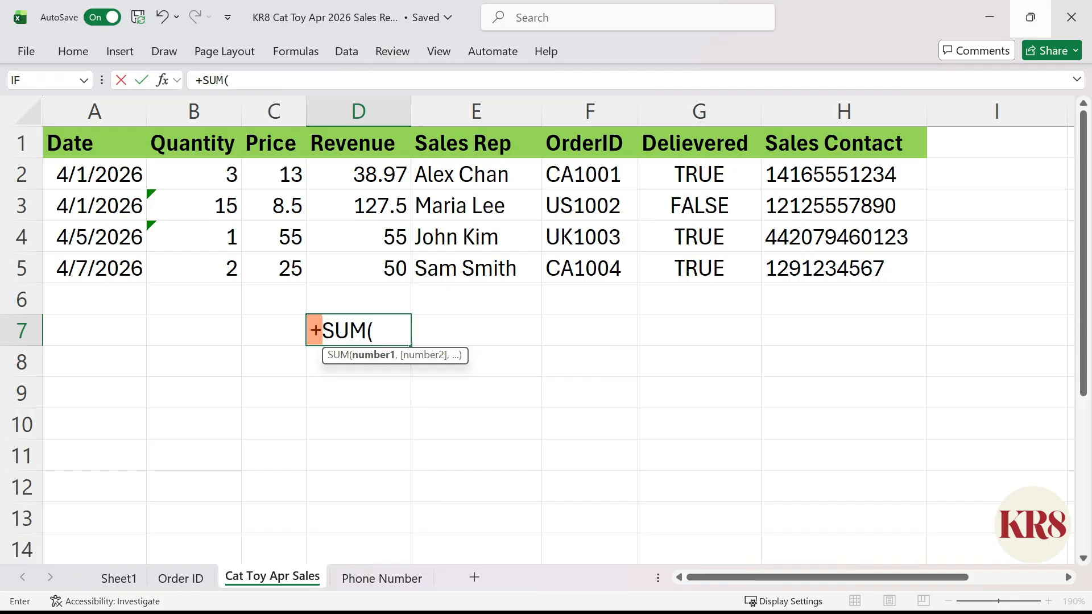
left_click_drag(358, 175, 359, 268)
type(")")
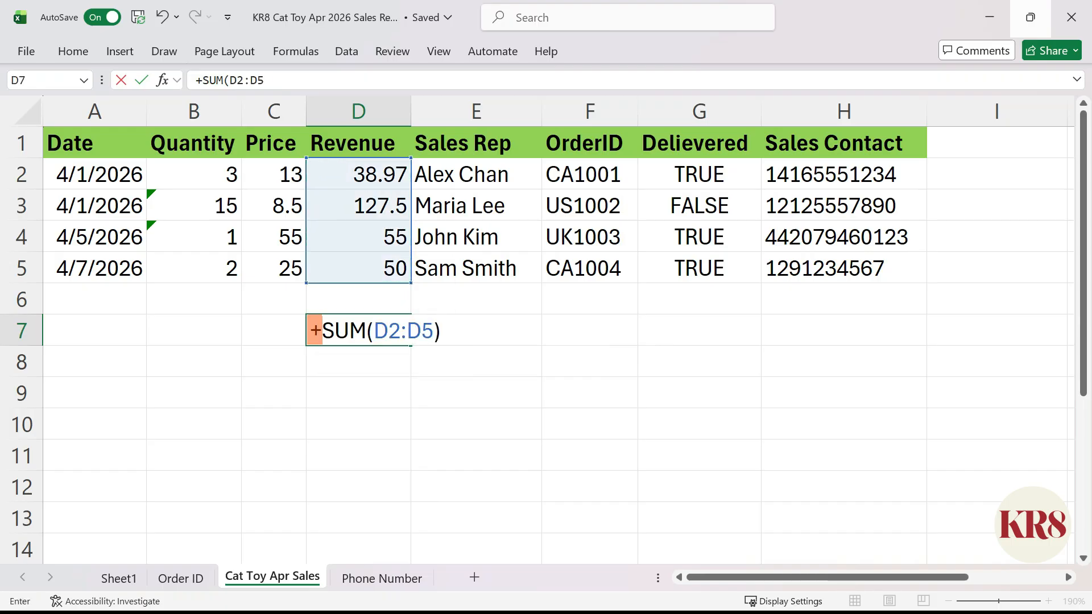
key("Return")
type("=SUM(")
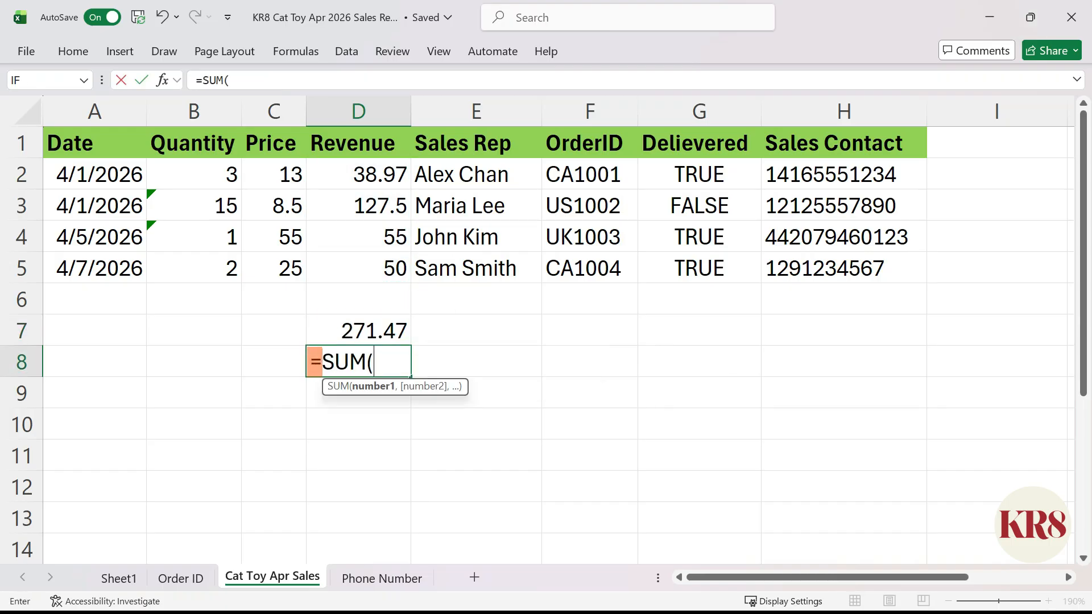
left_click_drag(358, 174, 387, 273)
type(")")
Label the two revenue totals with + in cell E7 and = in cell E8
left_click(477, 330)
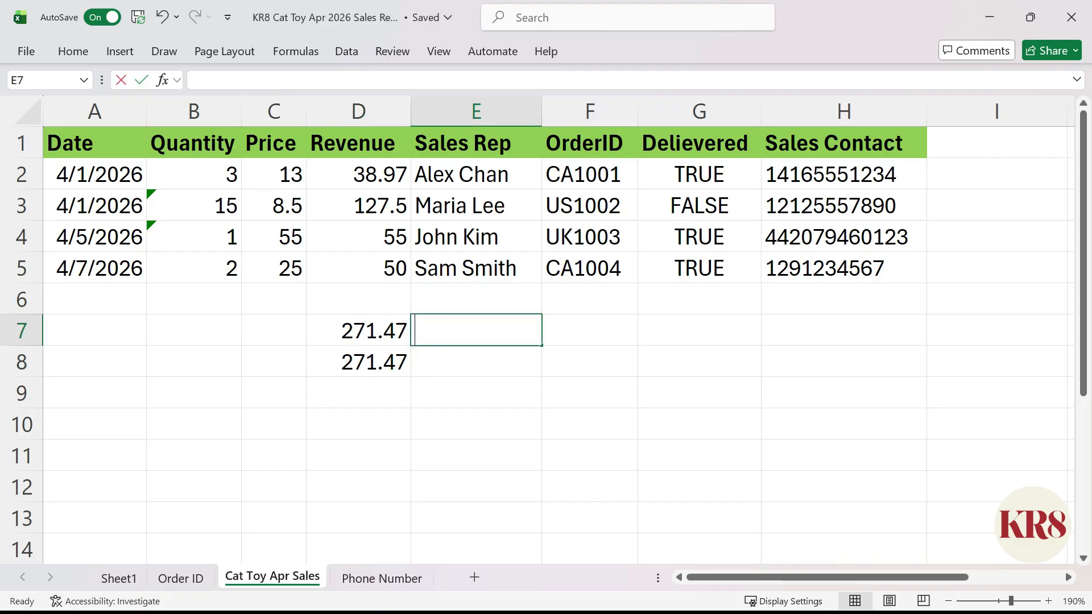
type("+")
key("Return")
type("=")
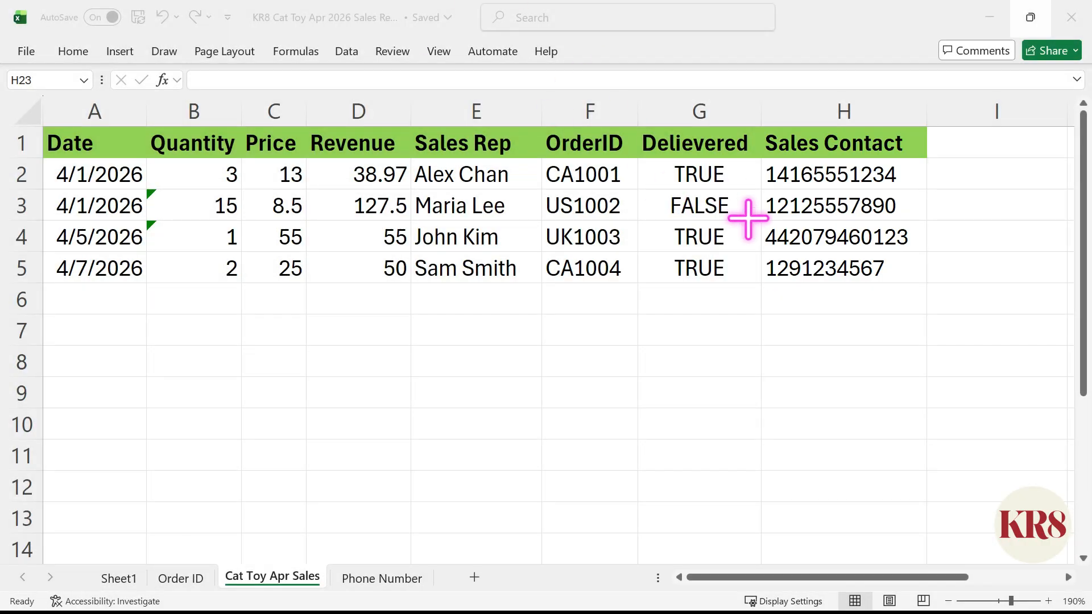
Try to put a plain + sign in front of the sales contact number in cell H2
left_click(893, 176)
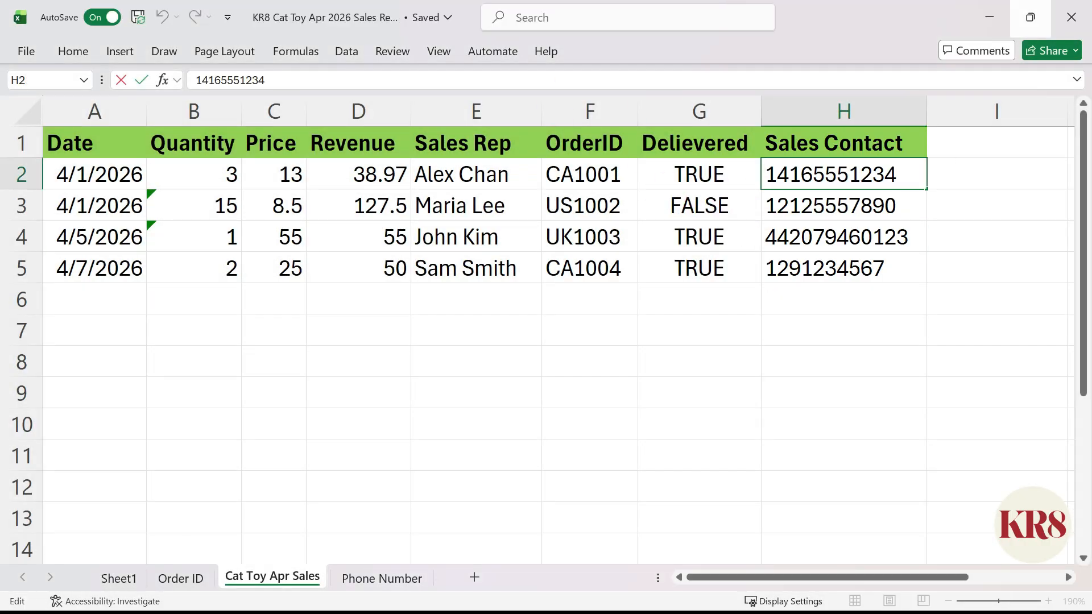
type("+")
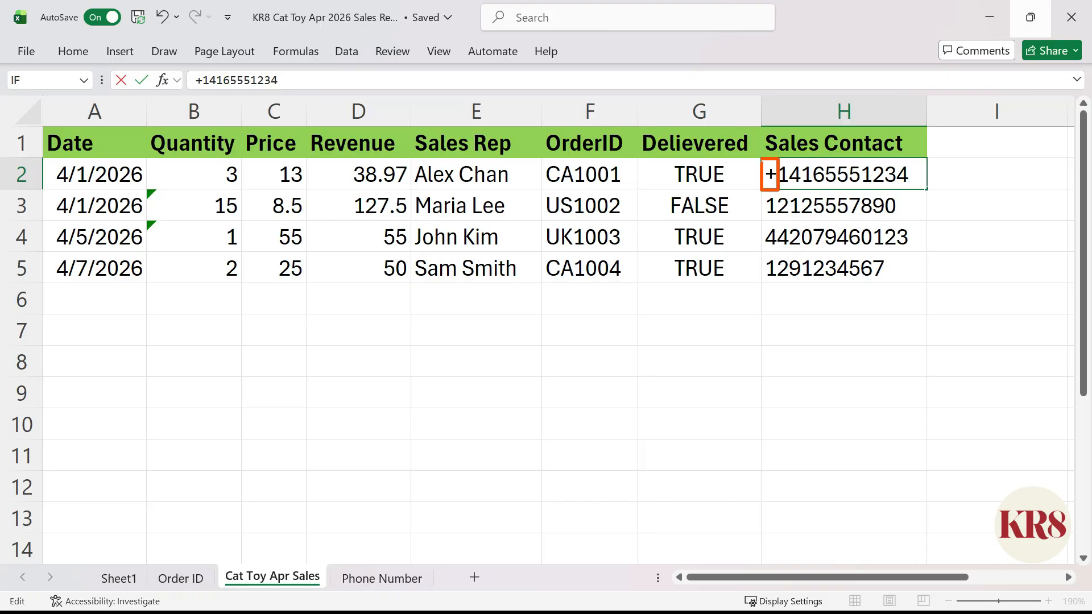
key("ctrl+Return")
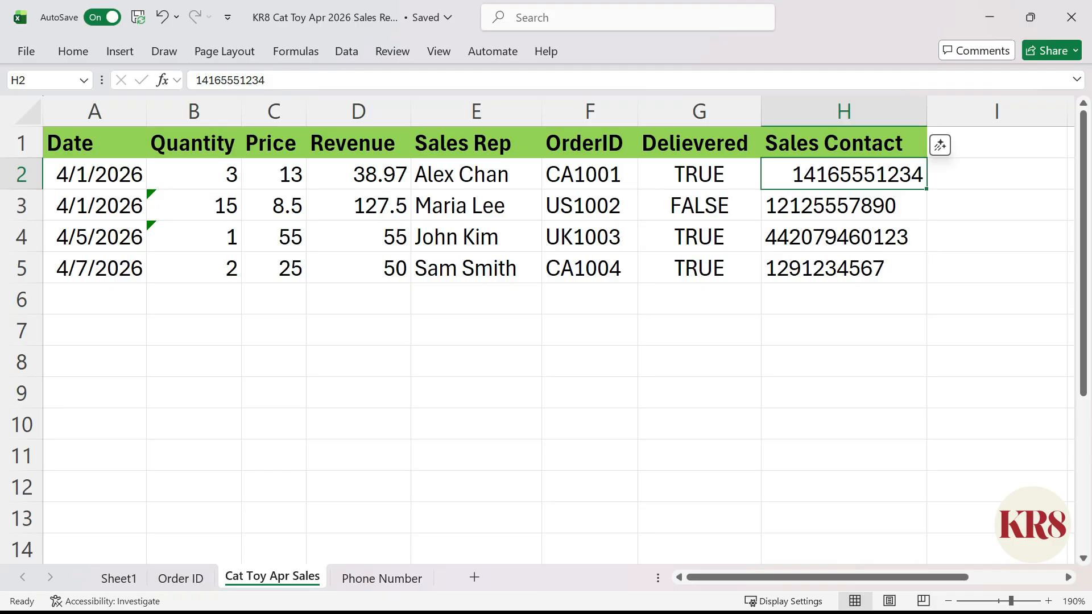
Prefix the sales contact number in cell H2 with an apostrophe and a + sign
key("F2")
key("Home")
type("'+")
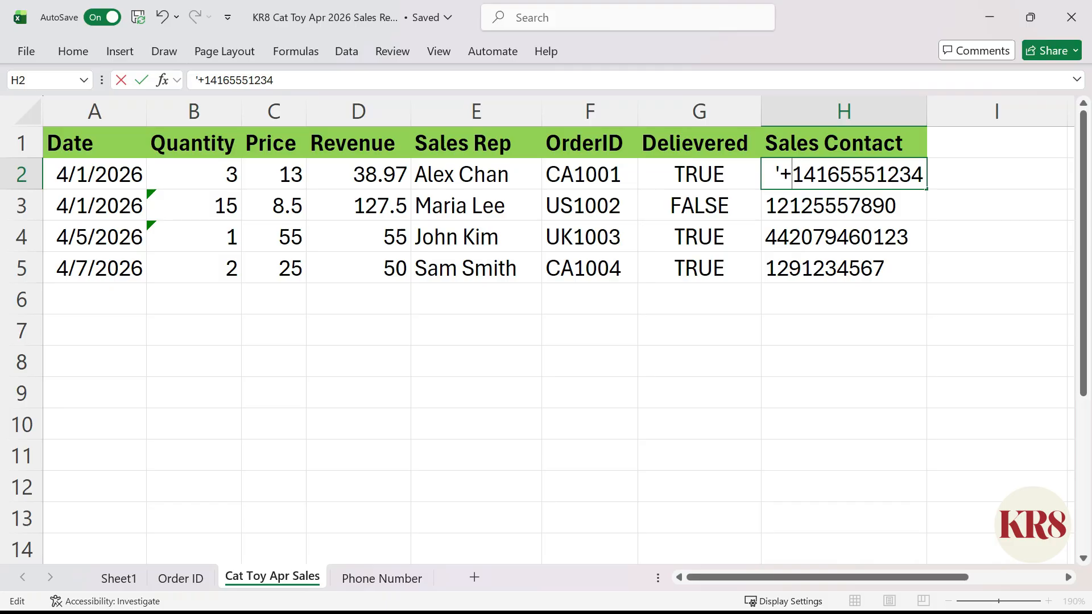
key("ctrl+Return")
Add an apostrophe and + sign before each of the remaining sales contact numbers in cells H3:H5
key("Down")
key("F2")
key("Home")
type("'+")
key("Return")
key("F2")
key("Home")
type("'")
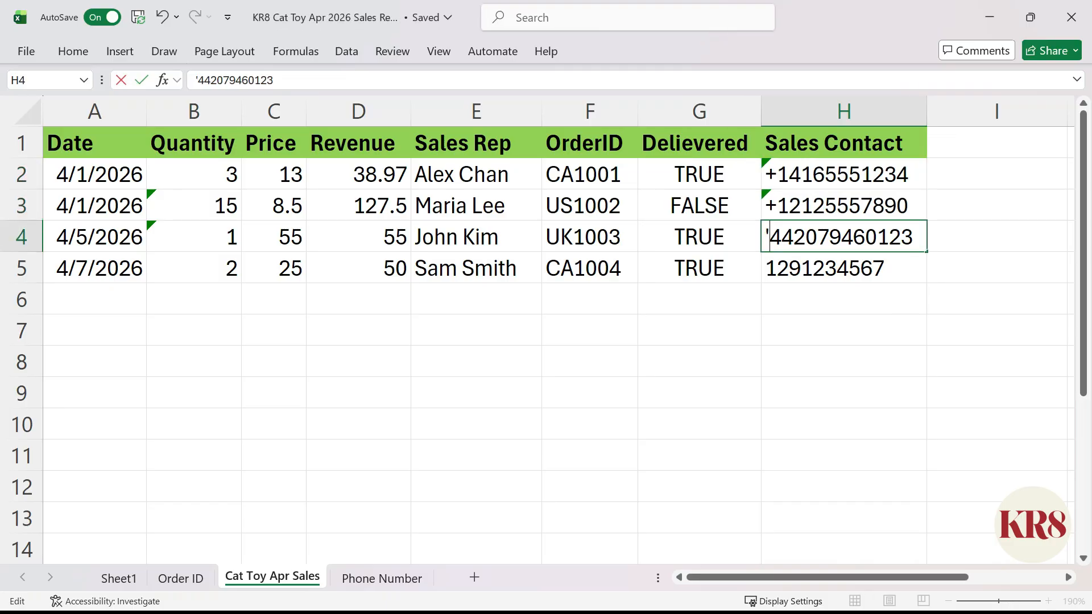
type("+")
key("Return")
key("F2")
key("Home")
type("'+")
key("ctrl+Return")
Look up the first sales rep's phone number with =XLOOKUP(E2,'Phone Number'!A2:A9,'Phone Number'!B2:B9) in cell I2
left_click(997, 174)
type("=XLOOKUP(")
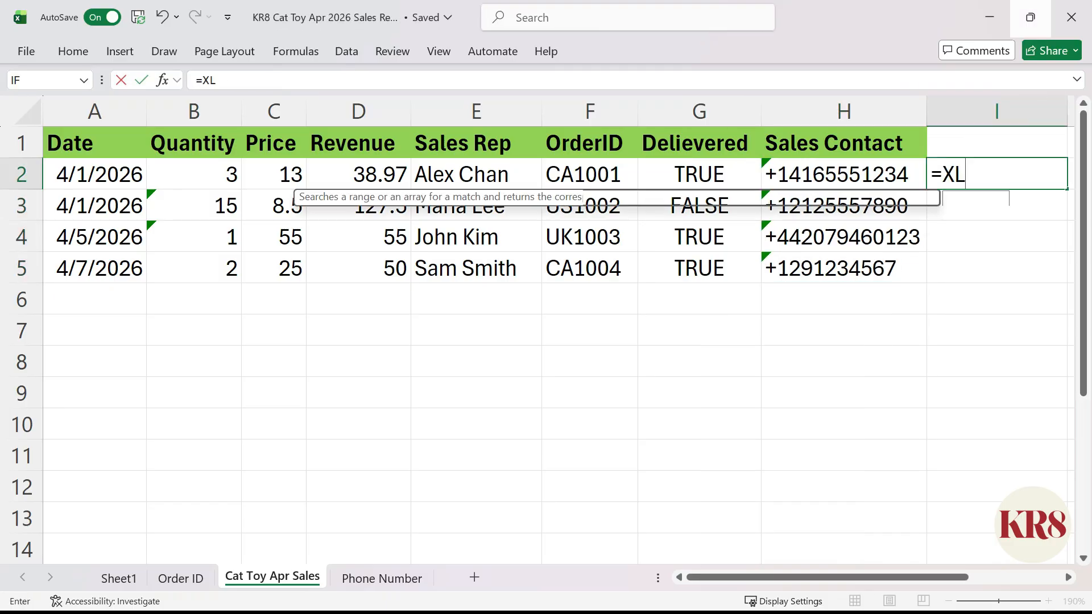
left_click(458, 171)
type(",")
left_click(381, 578)
left_click_drag(85, 150, 86, 302)
type(",")
left_click_drag(216, 150, 216, 302)
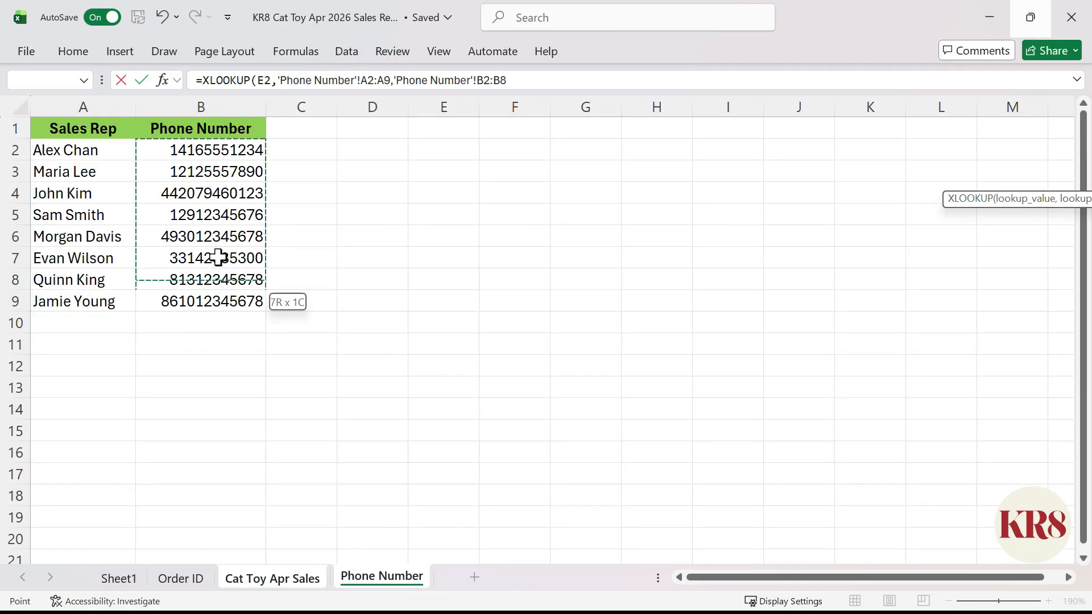
key("Return")
Try adding an apostrophe and + sign in front of the XLOOKUP formula in cell I2
key("F2")
key("Home")
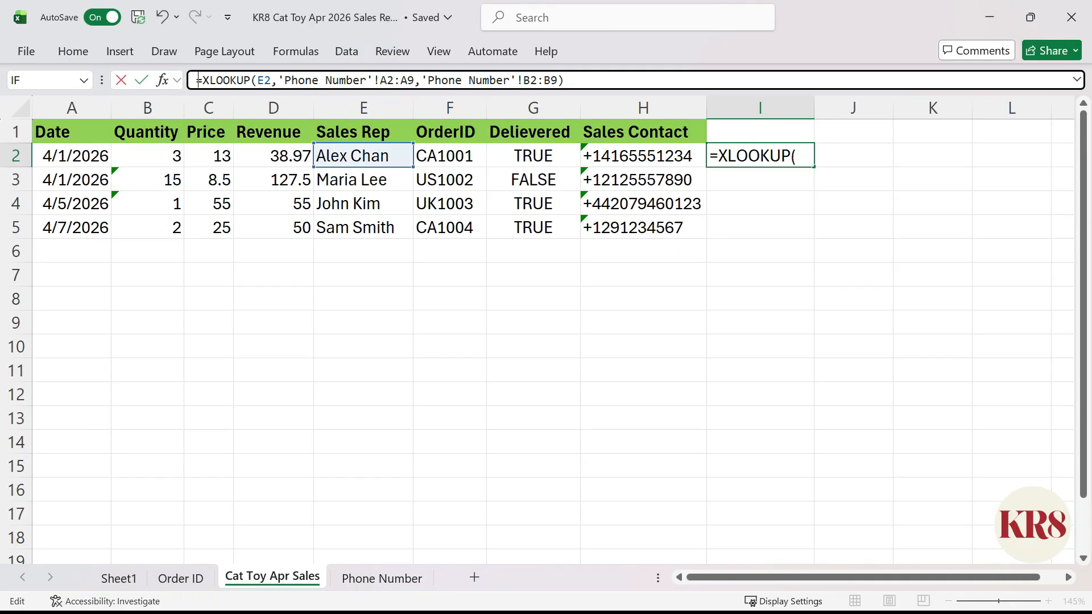
type("'+")
key("ctrl+Return")
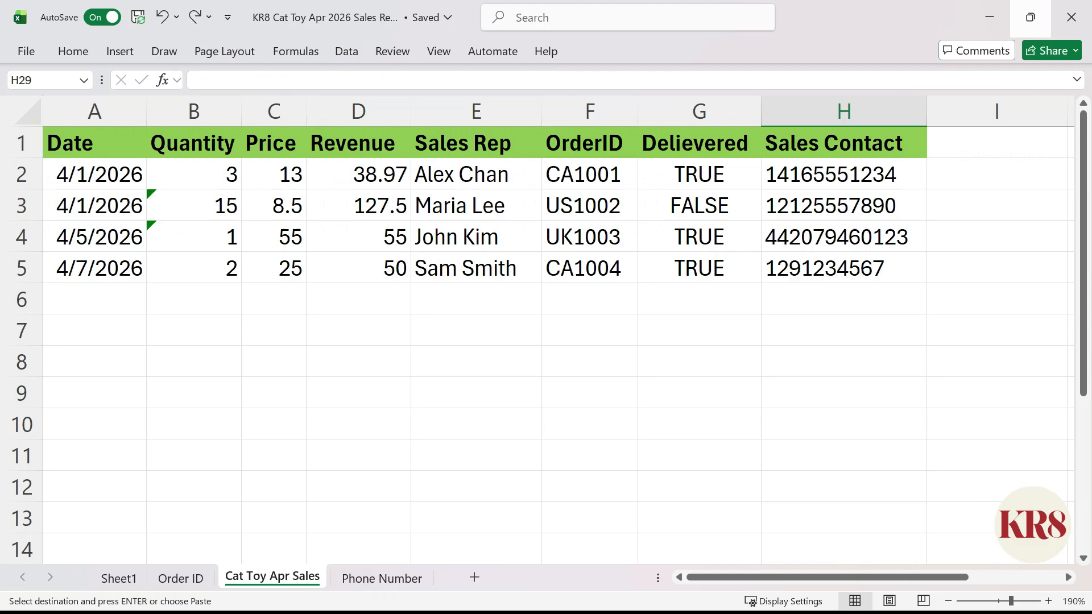
Apply the custom number format +0 to the Sales Contact numbers in cells H2:H5
left_click(844, 175)
key("ctrl+shift+Down")
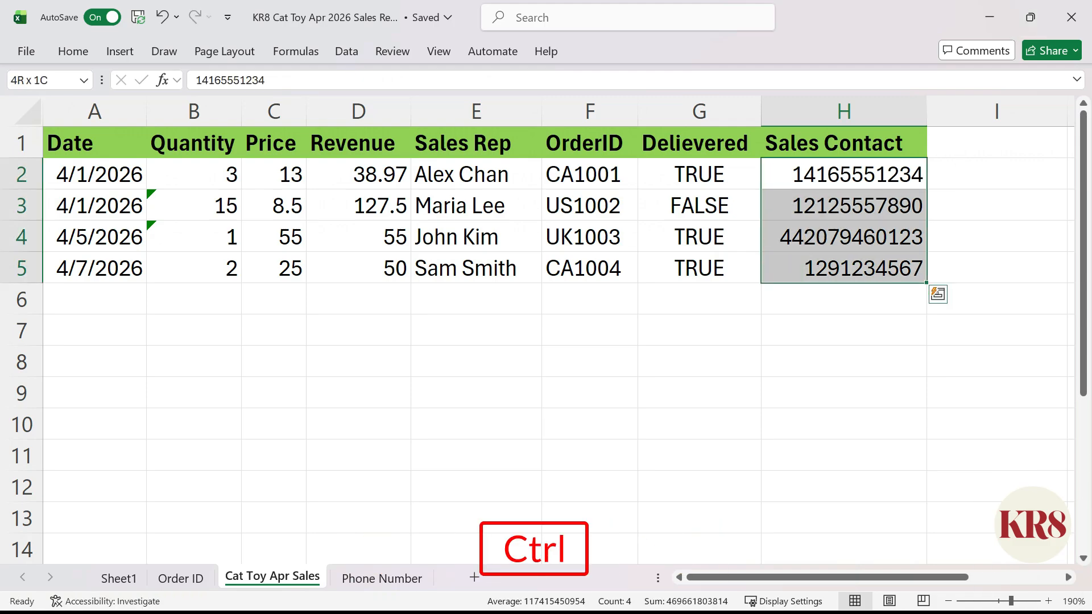
key("ctrl+1")
left_click(376, 307)
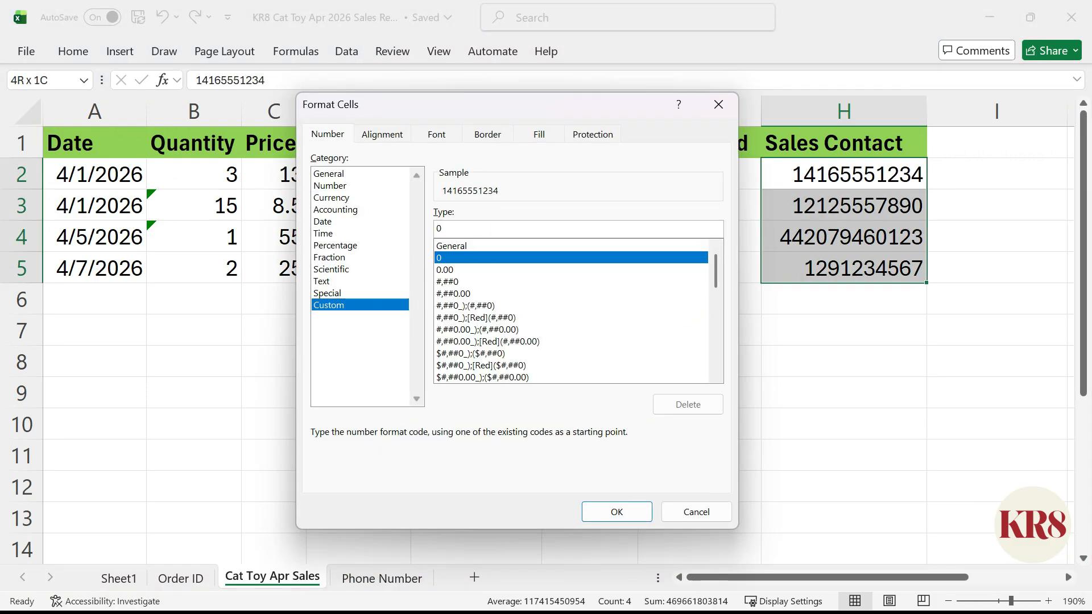
type("+")
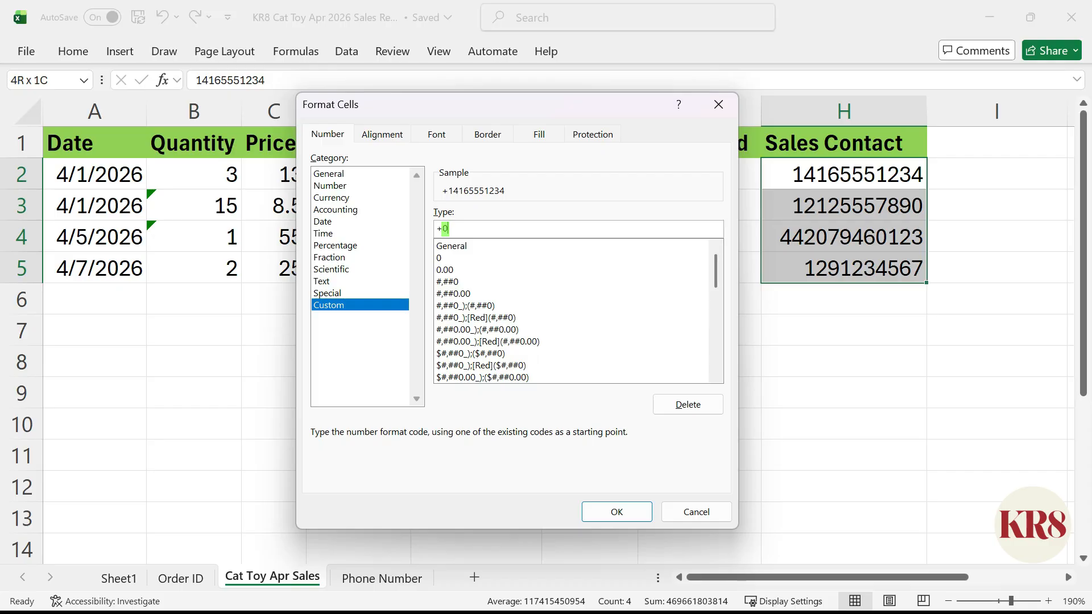
left_click(620, 515)
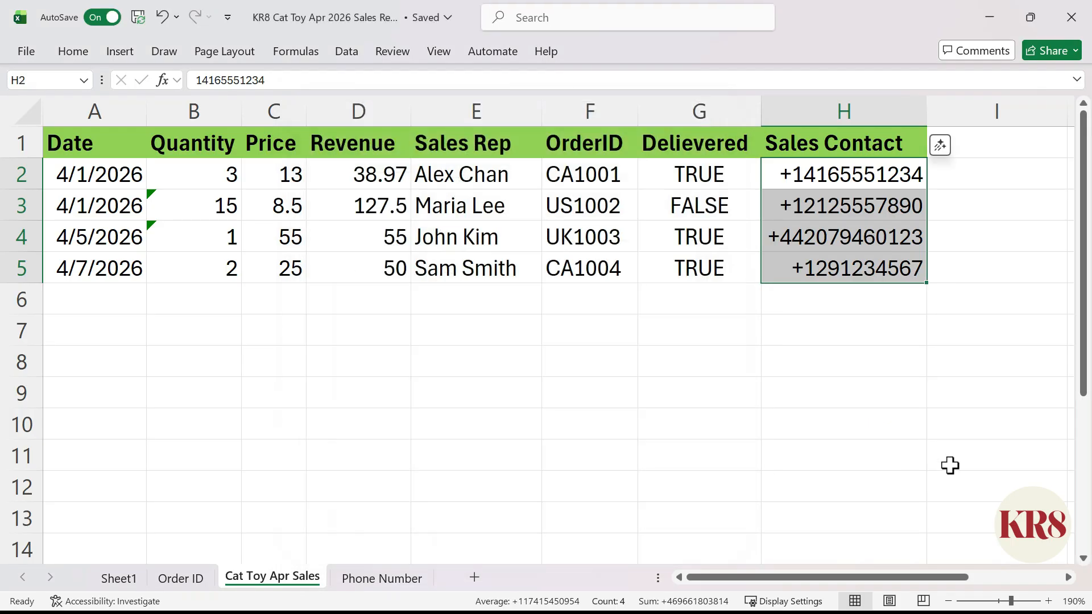